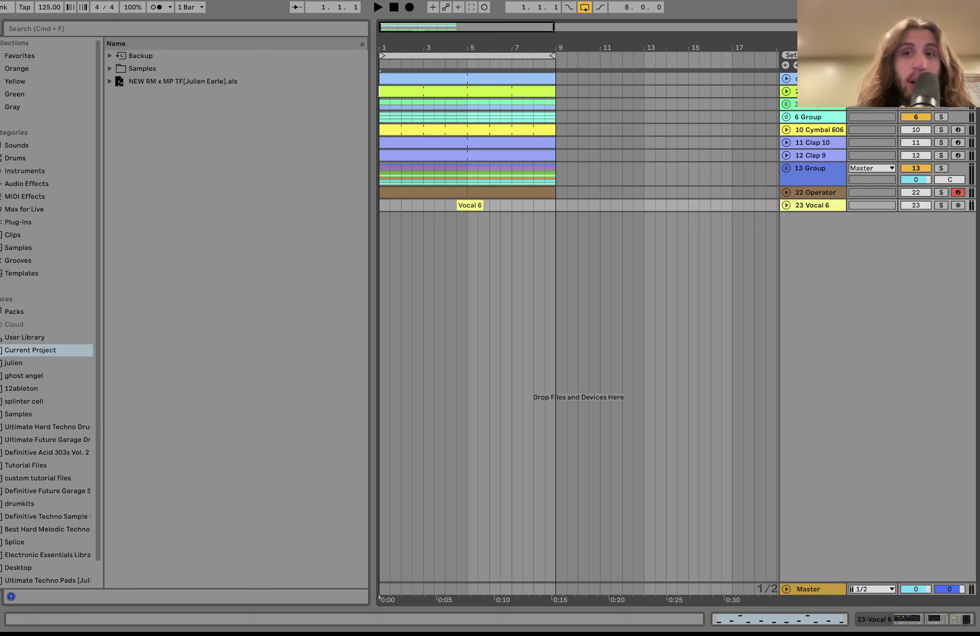
- Play the eight-bar loop and show the device of the sidechain track, the tech house kick 201 sampler
key(space)
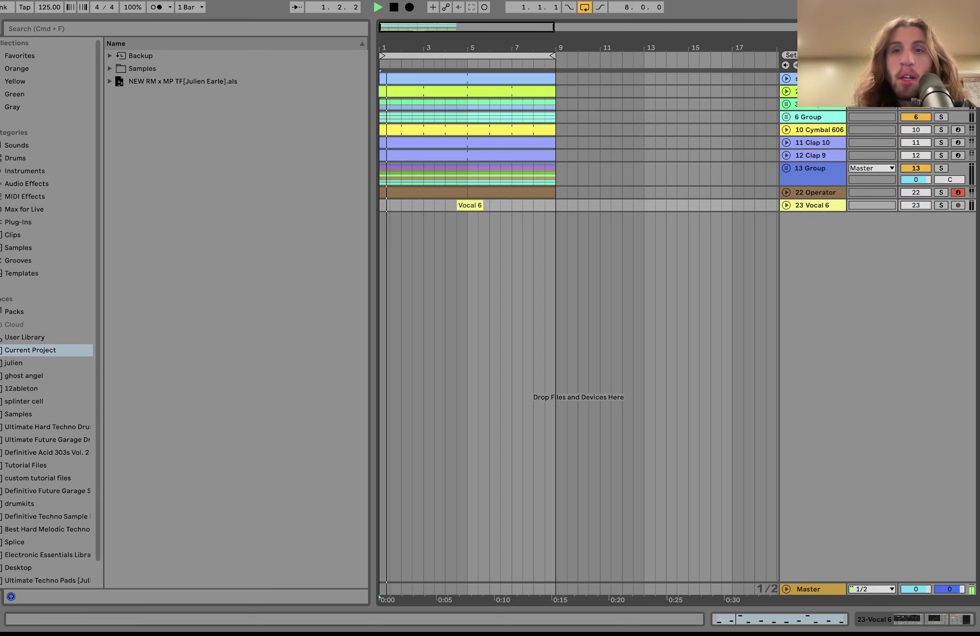
drag(163, 606, 163, 472)
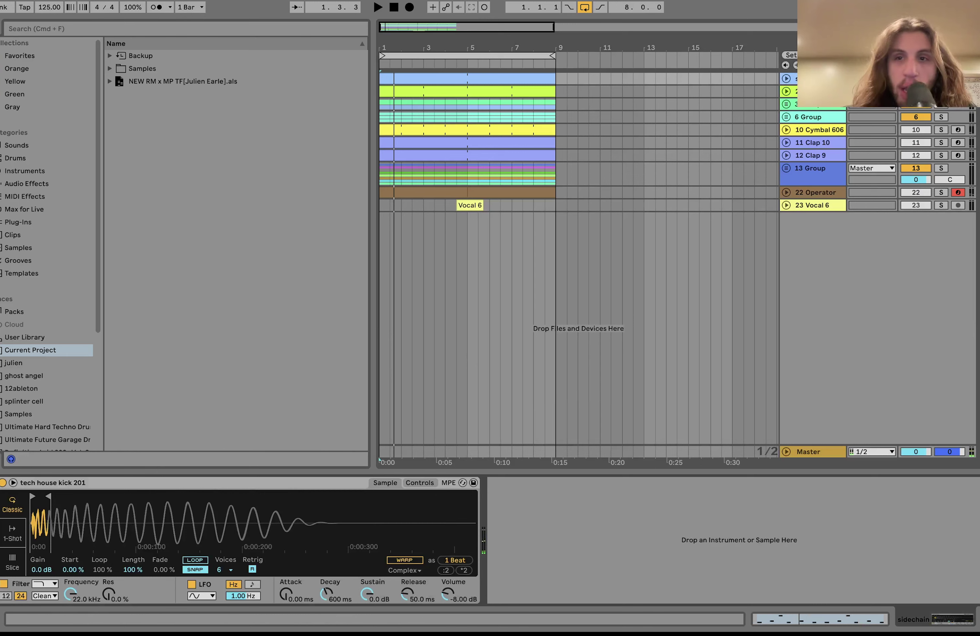
key(space)
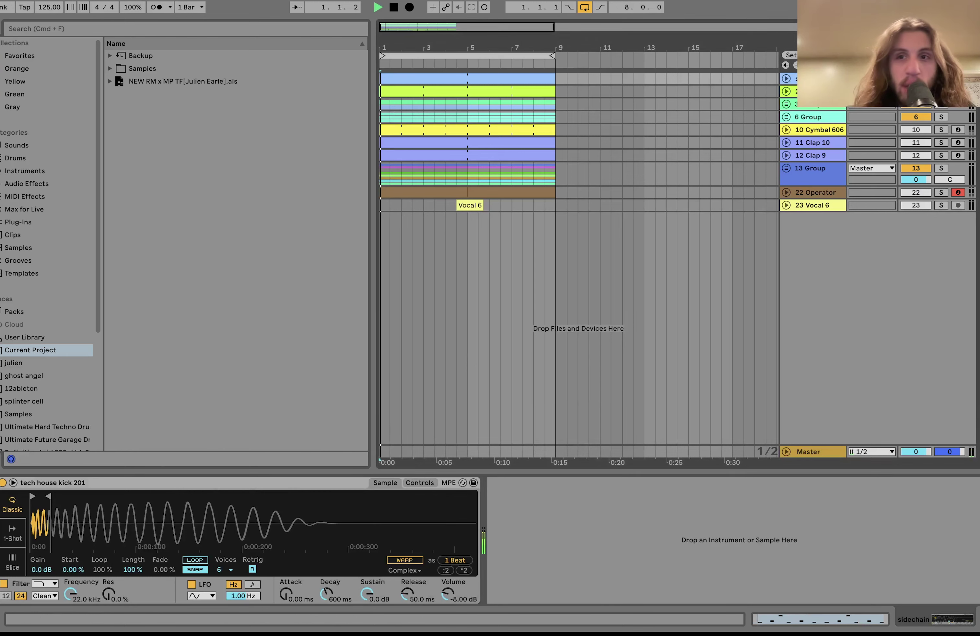
- Unfold track 2 Operator and open the notes of its MIDI clip during playback, stopping once they are shown
click(787, 92)
click(786, 94)
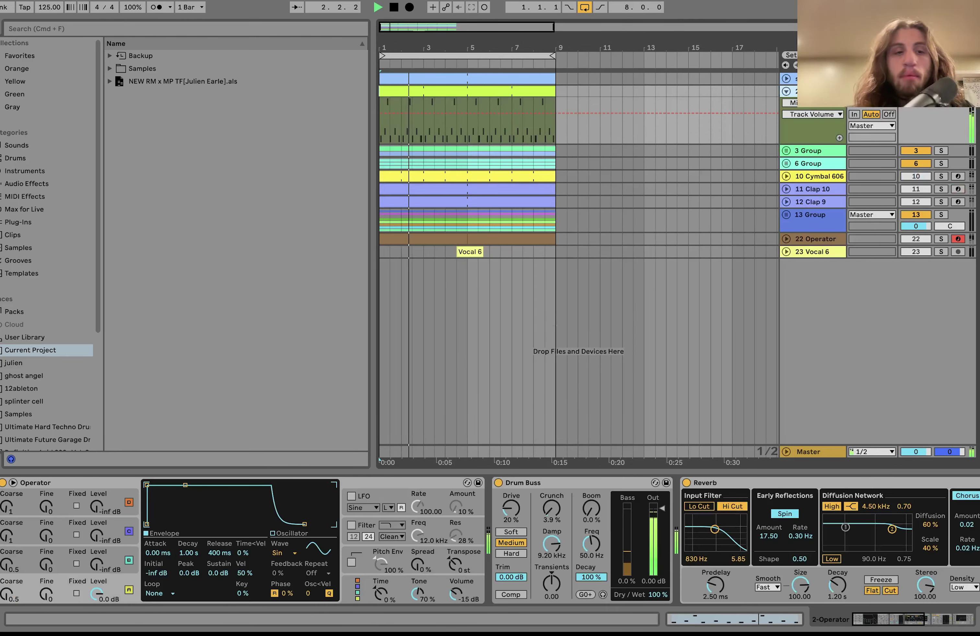
double_click(459, 92)
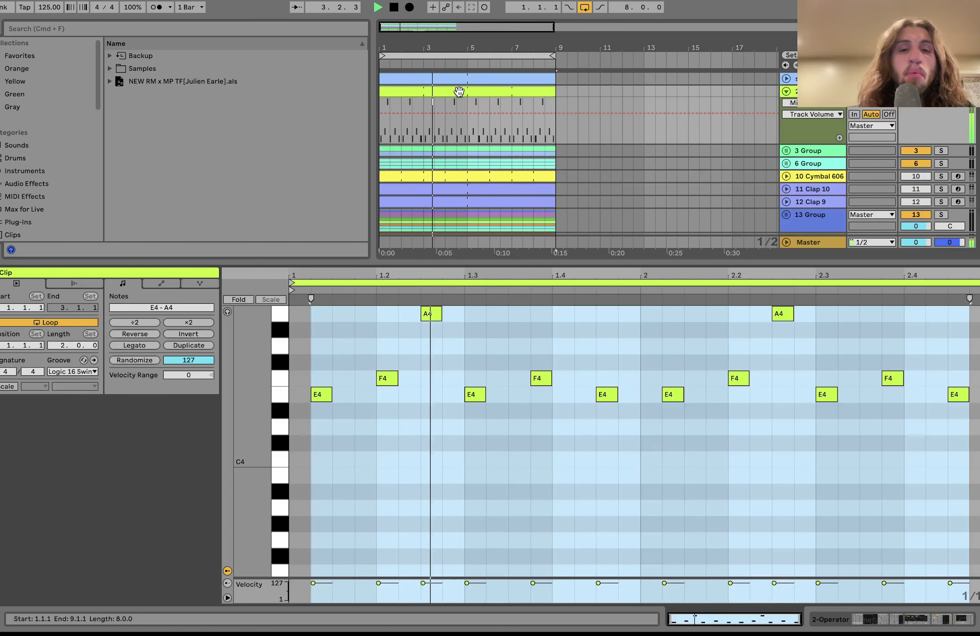
key(space)
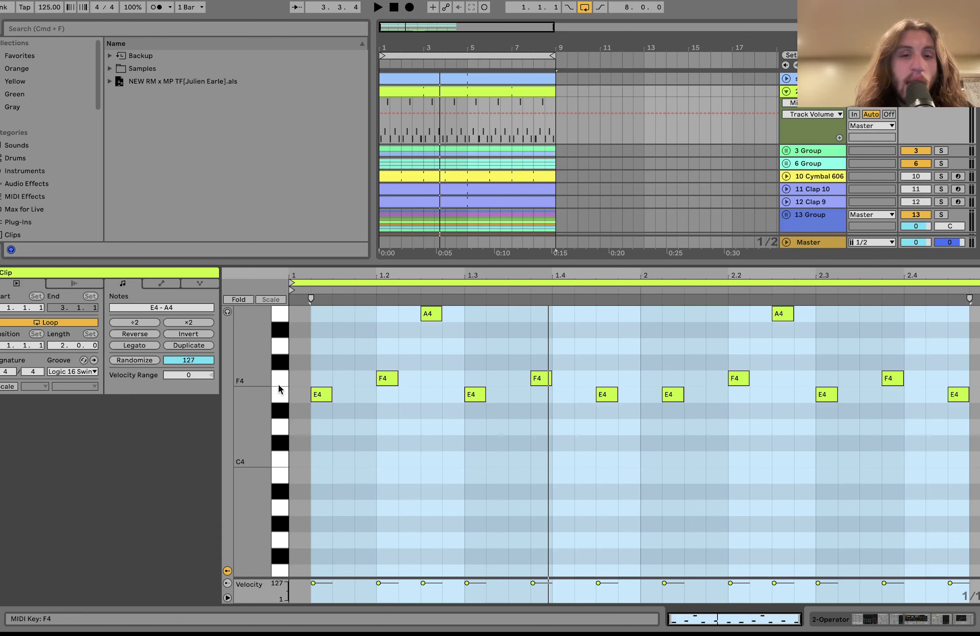
- Audition the A4, E4 and F4 pitches of the Operator clip, selecting their notes, and play the pattern several times
click(280, 320)
click(280, 401)
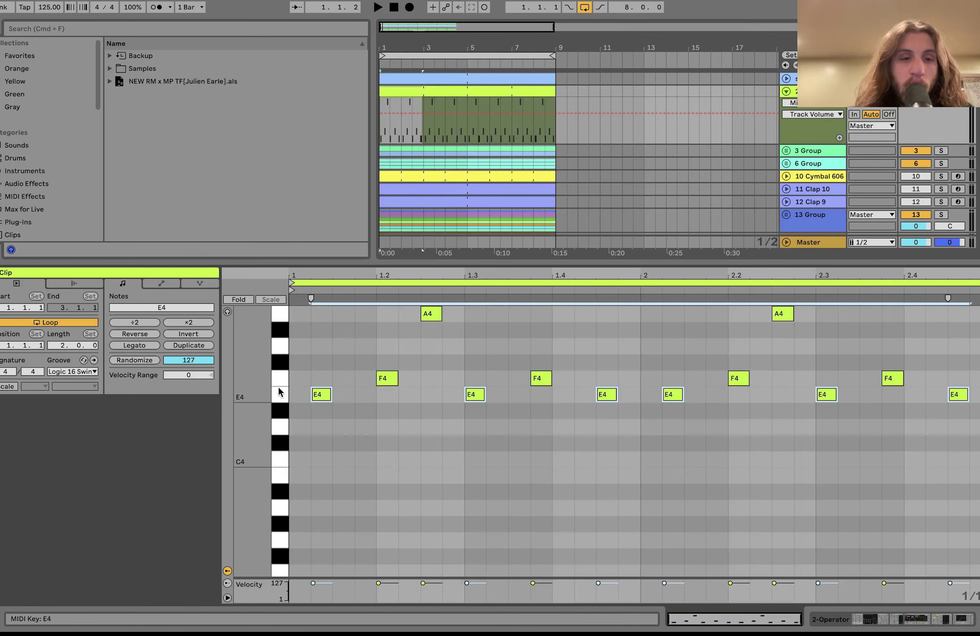
click(280, 379)
key(space)
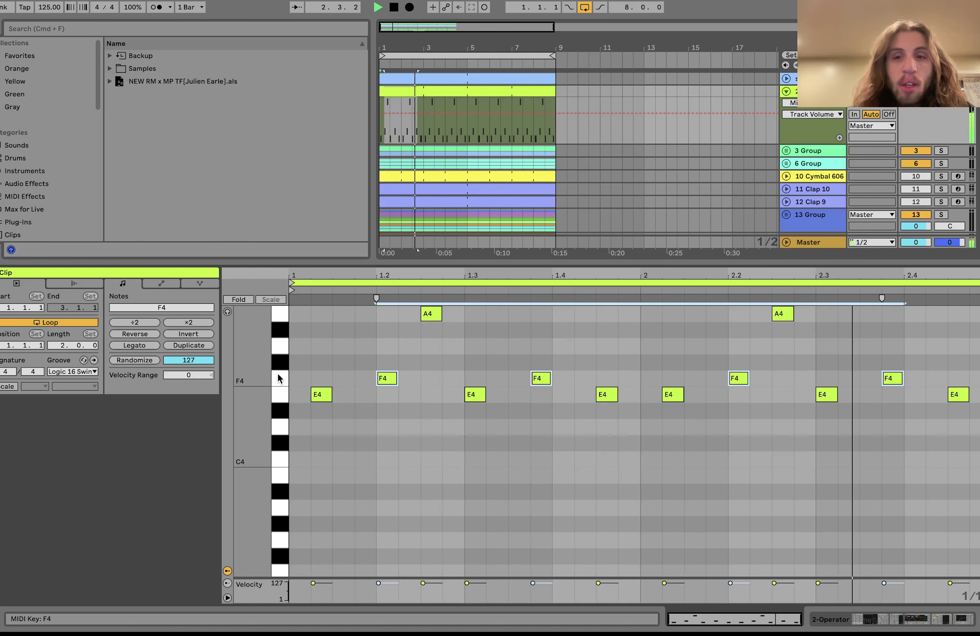
key(space)
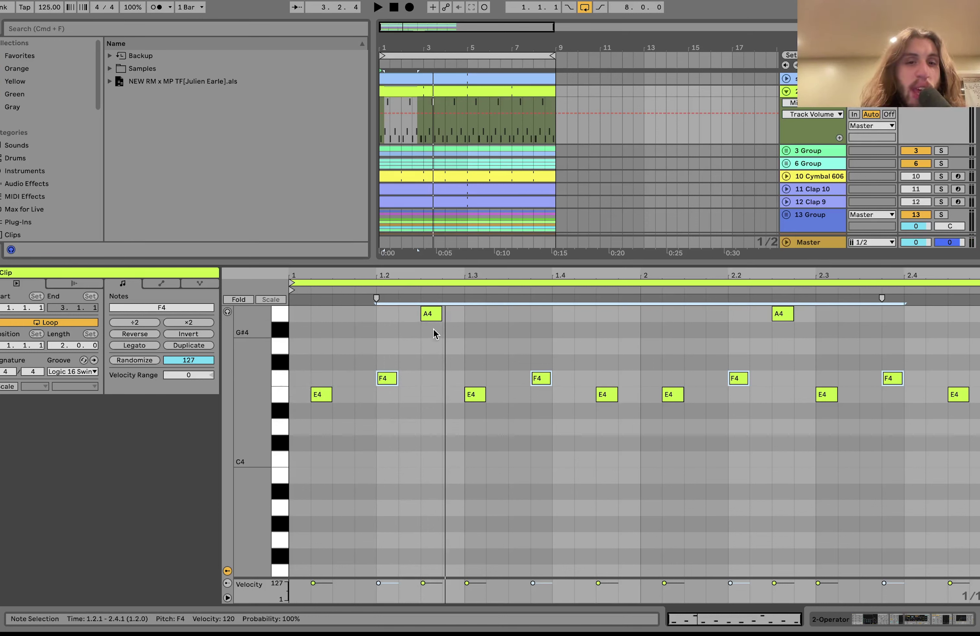
key(space)
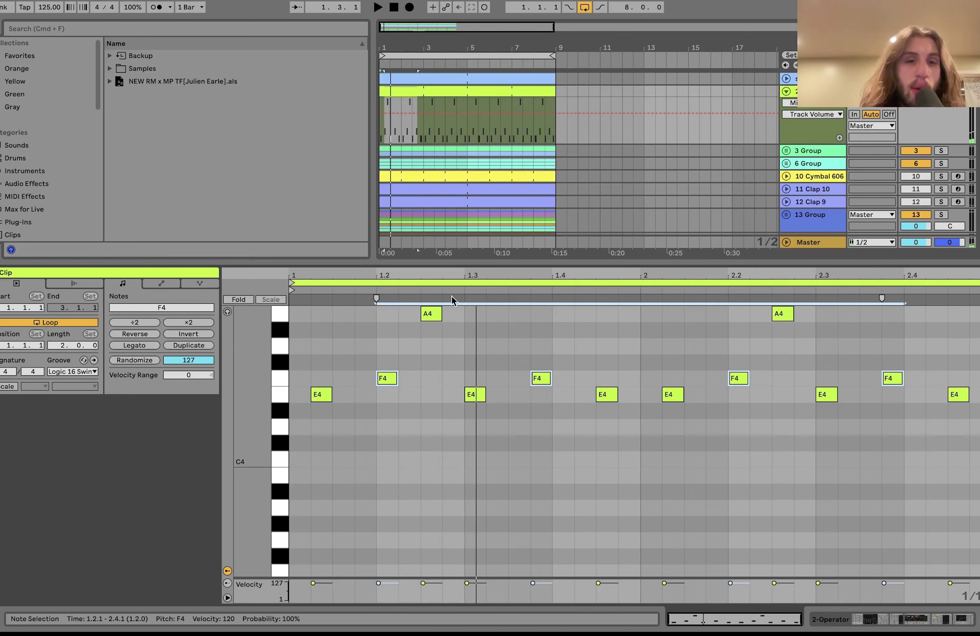
click(433, 287)
key(space)
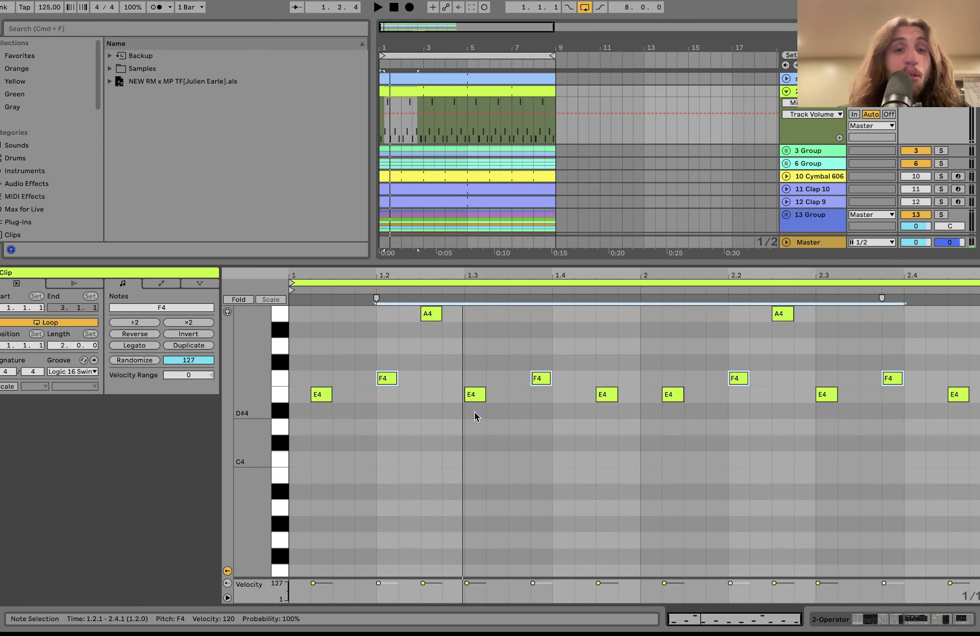
- Examine the device chain of track 2 during short playbacks, from Operator and Drum Buss through Reverb and Compressor to Auto Filter
double_click(825, 92)
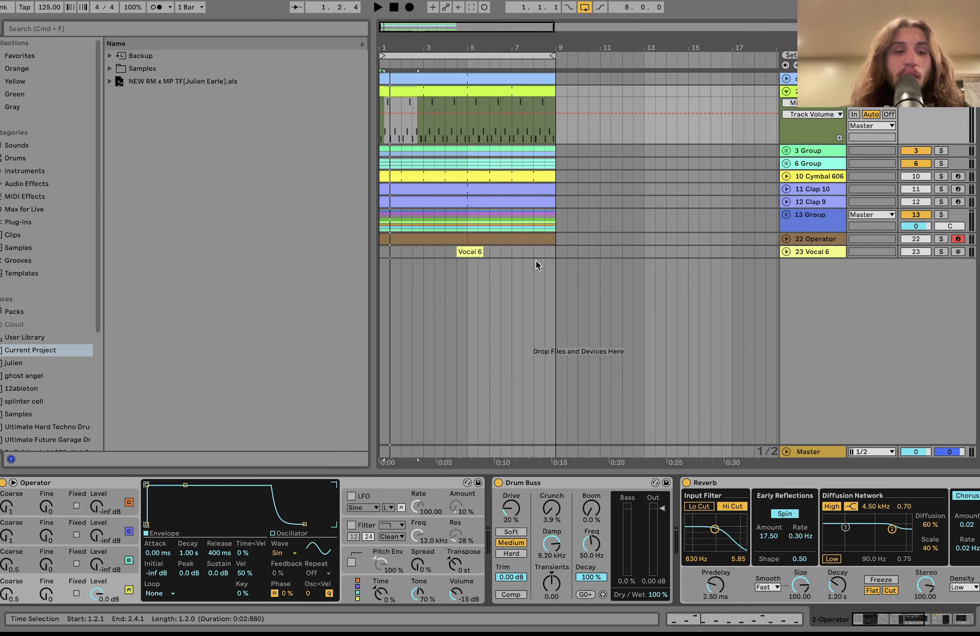
key(space)
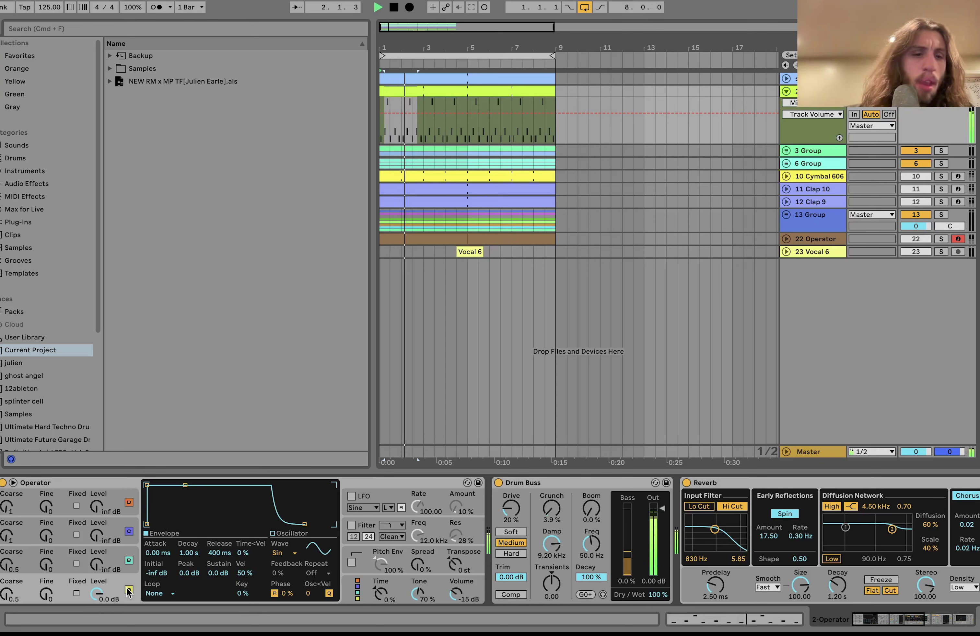
key(space)
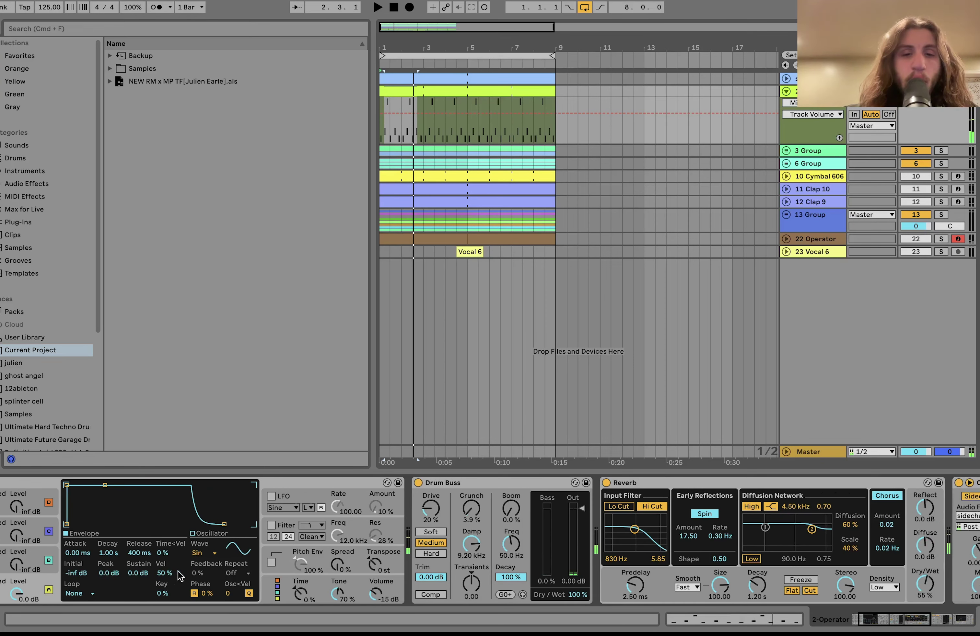
scroll(226, 585, right, 8)
key(space)
scroll(270, 593, right, 3)
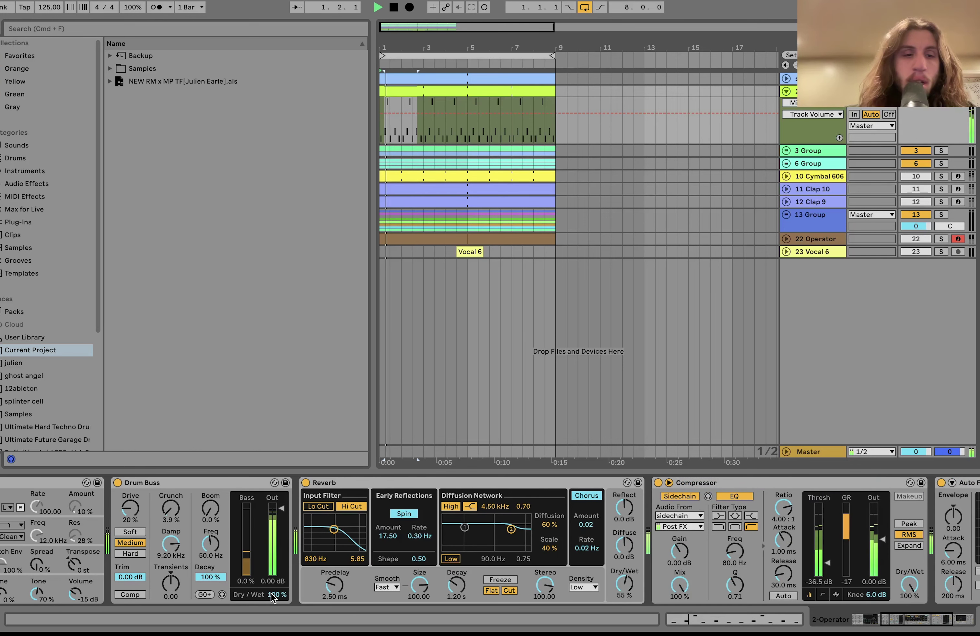
key(space)
scroll(253, 570, right, 5)
scroll(247, 564, right, 5)
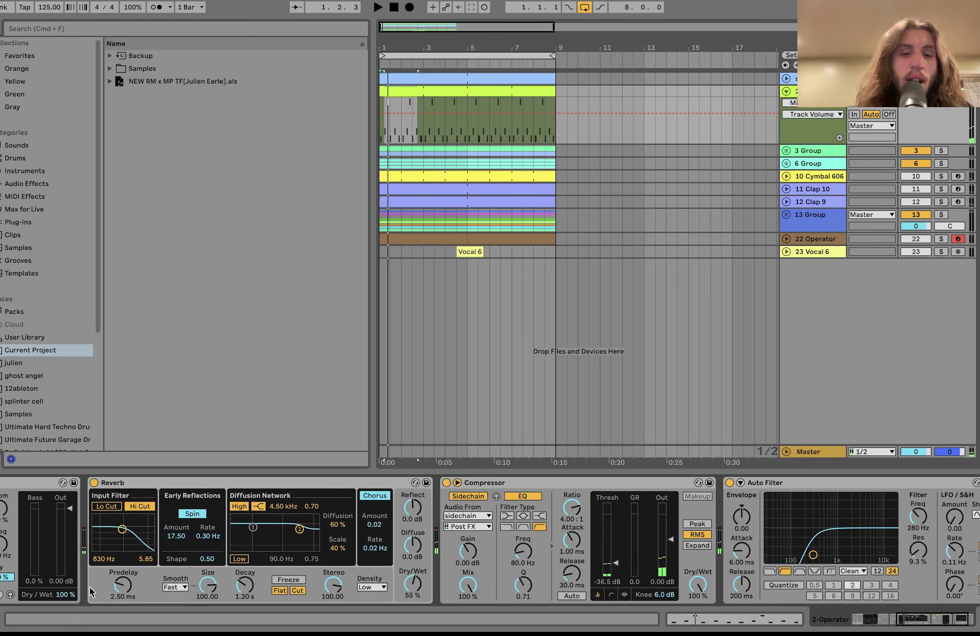
scroll(193, 586, right, 3)
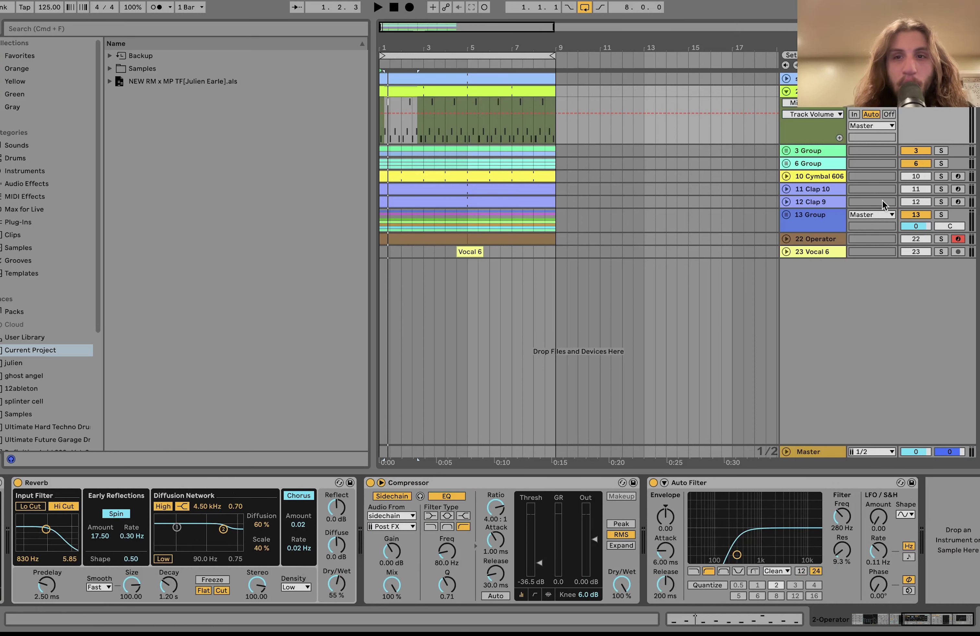
- Solo 3 Group, unfold its bass and tech house tracks, and play the group from the start
click(942, 151)
click(787, 151)
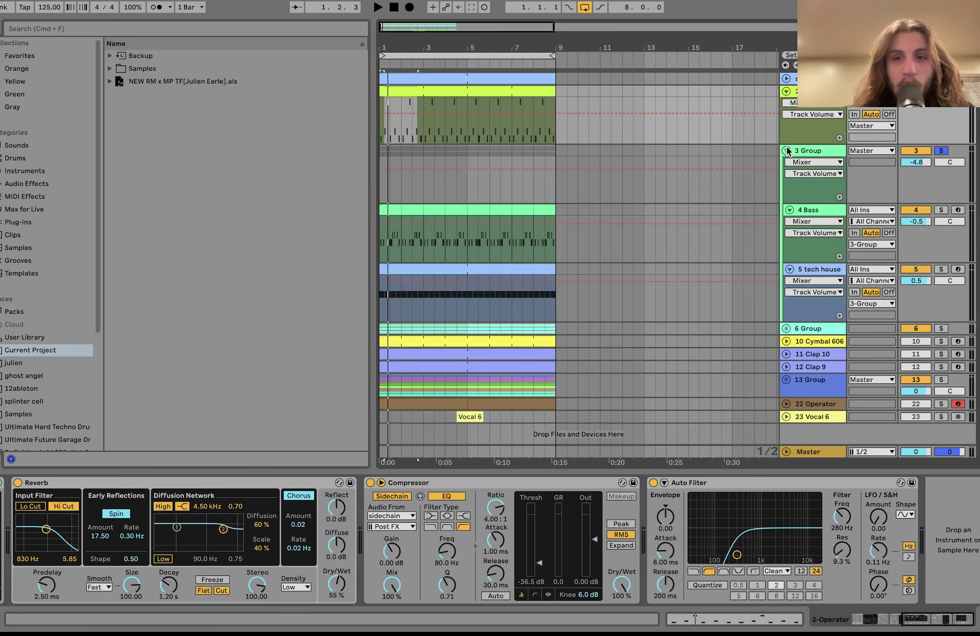
key(space)
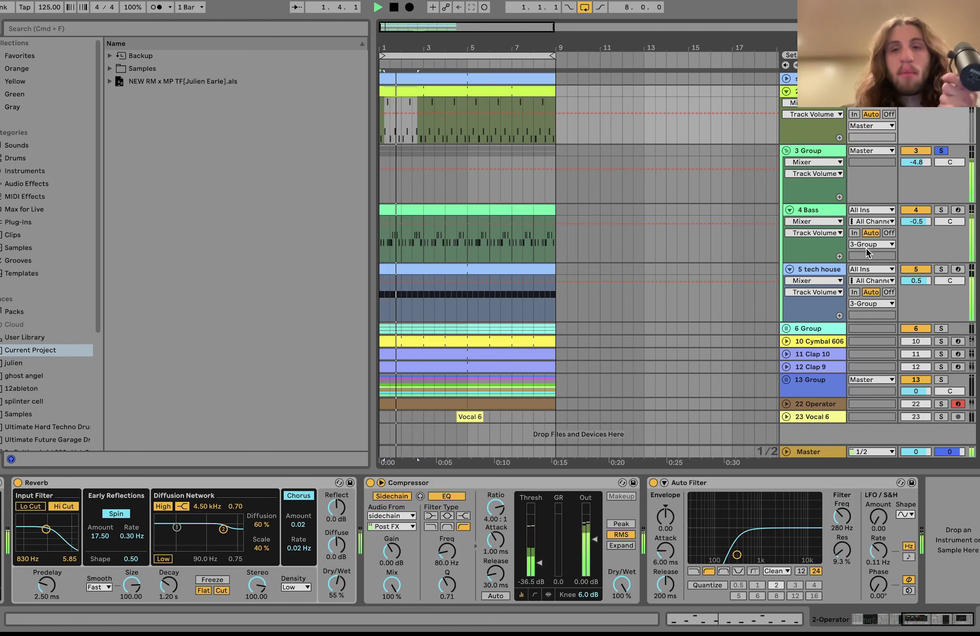
- Solo the 5 tech house track, show its kick sampler, and play it on its own
click(829, 276)
key(space)
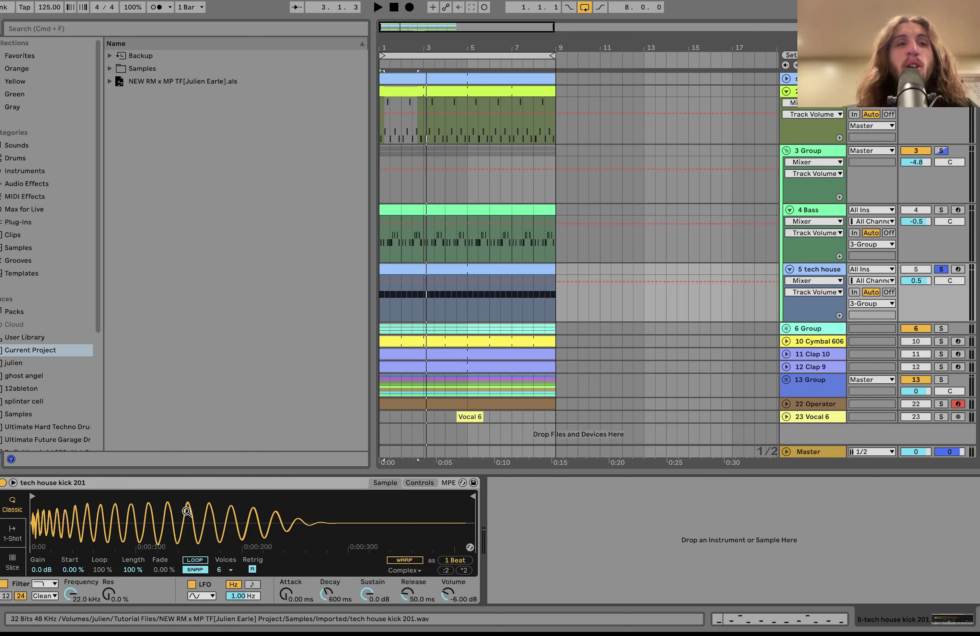
key(space)
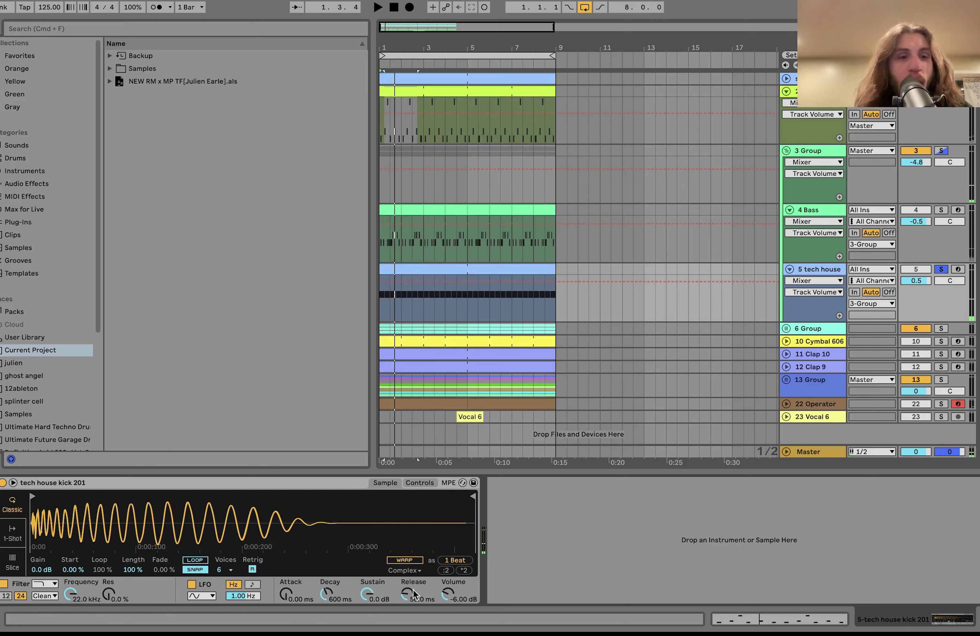
key(space)
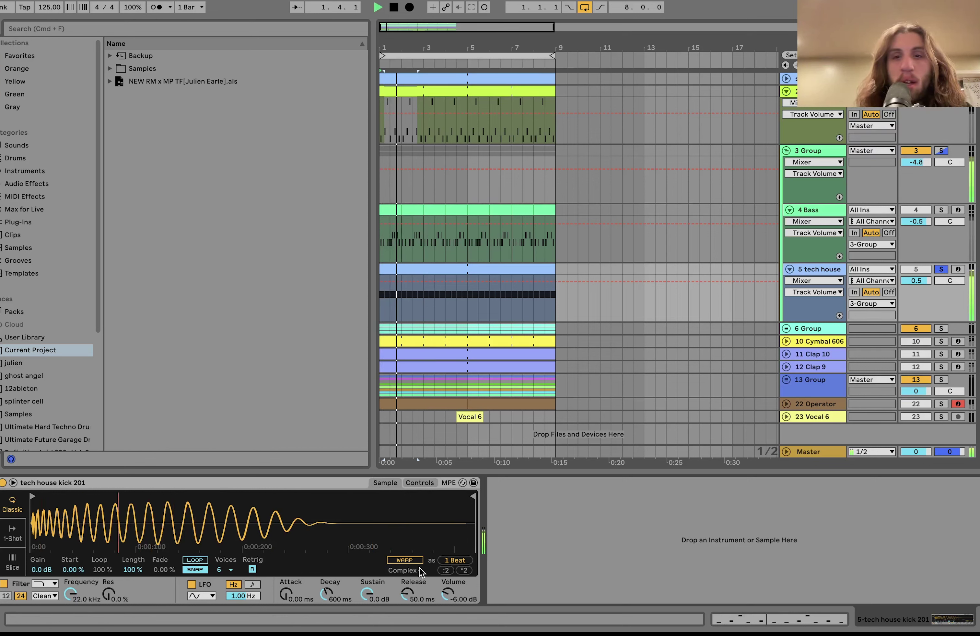
key(space)
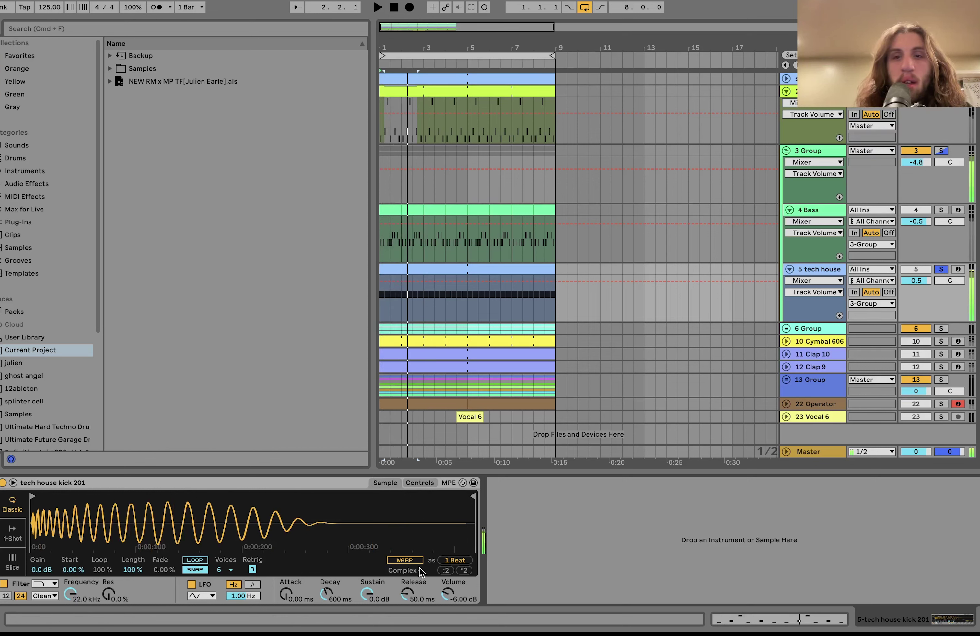
- Solo the 4 Bass track, open the MIDI notes of its first clip, and play the bassline on its own
click(941, 210)
key(space)
double_click(386, 212)
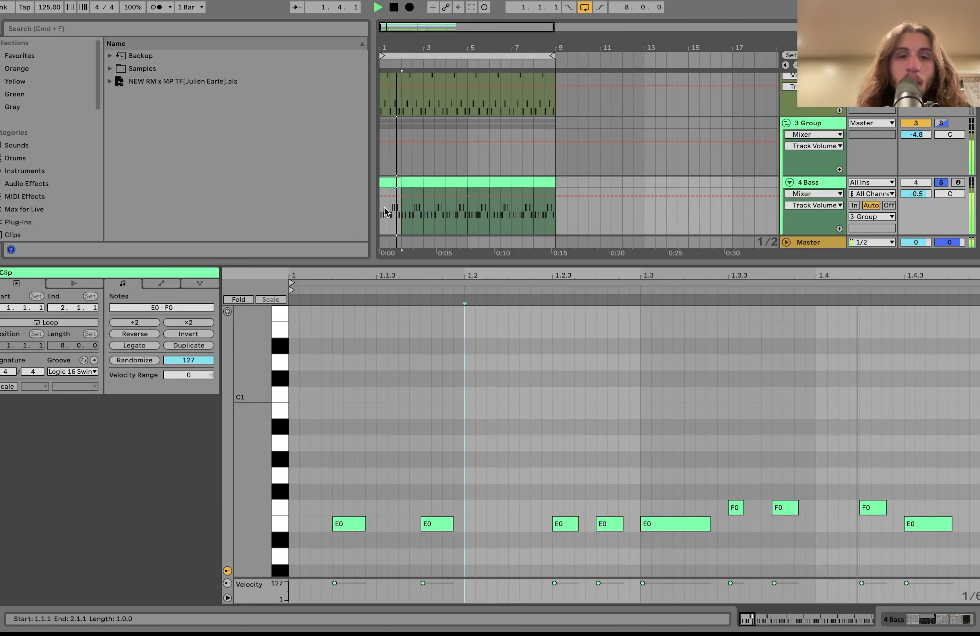
key(space)
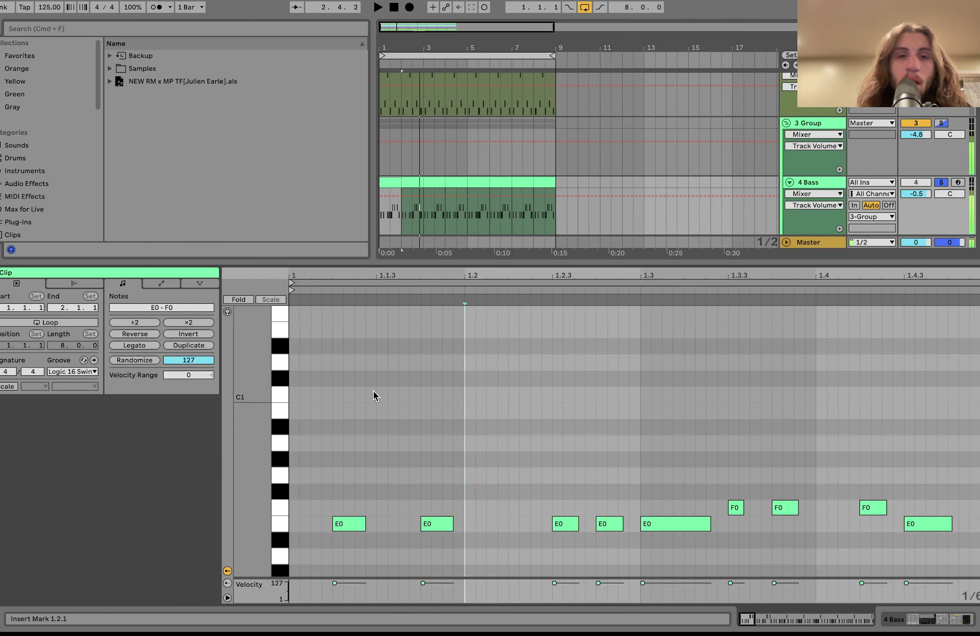
key(space)
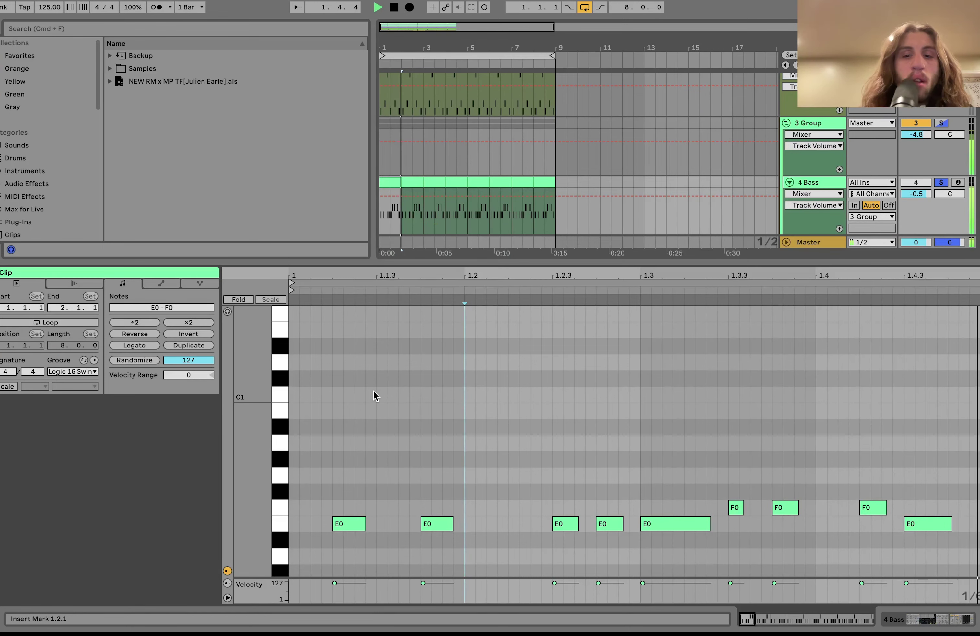
key(space)
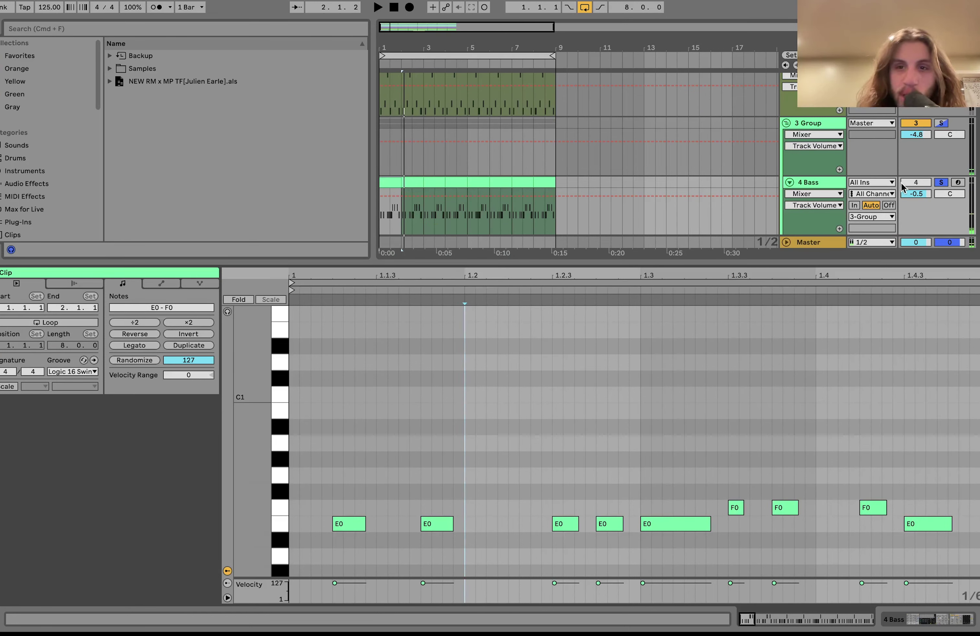
- Solo the whole 3 Group, play it, and check the groove choices of the bass clip without changing them
click(944, 124)
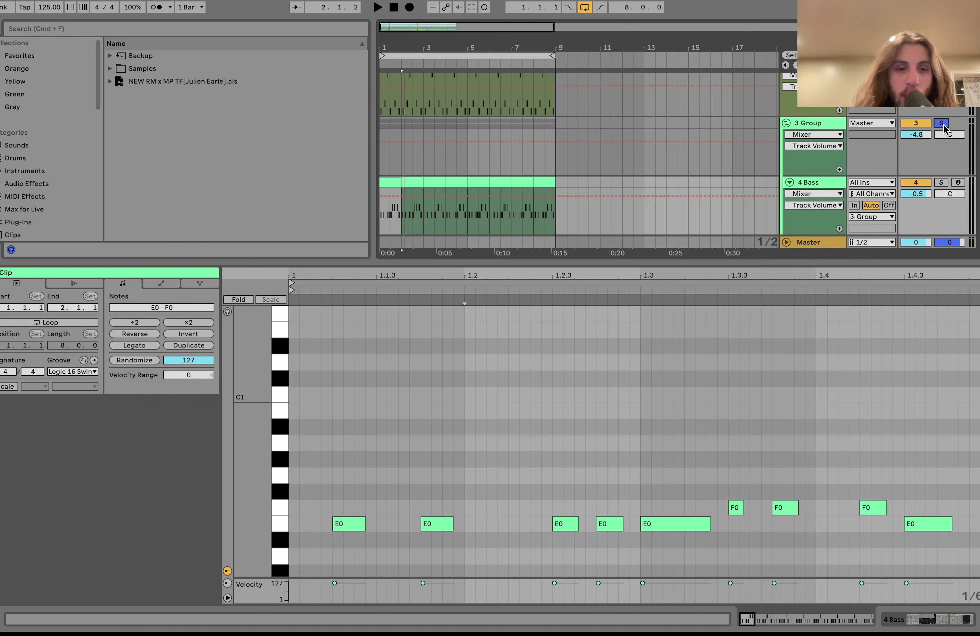
key(space)
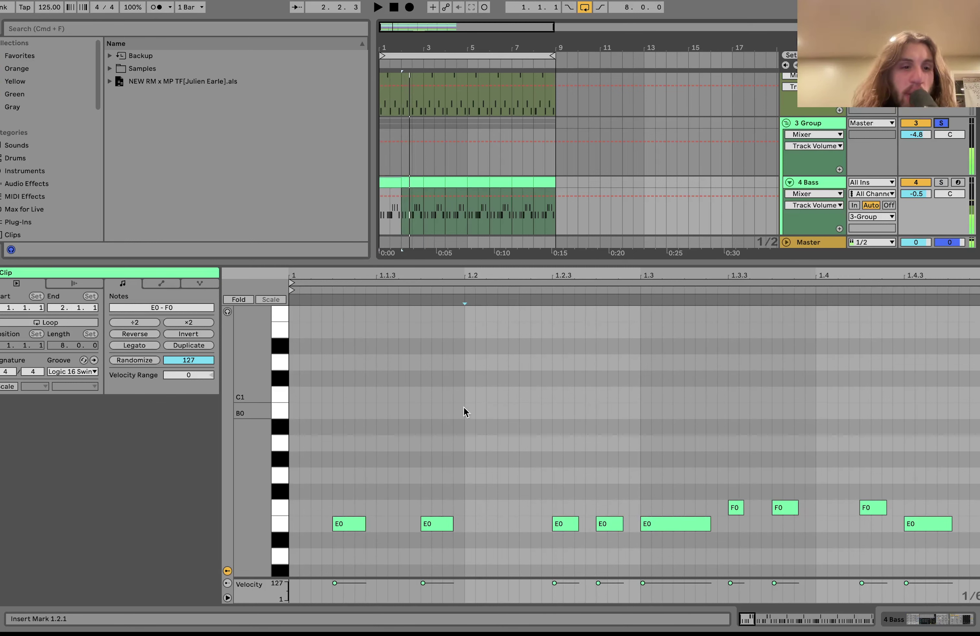
click(64, 373)
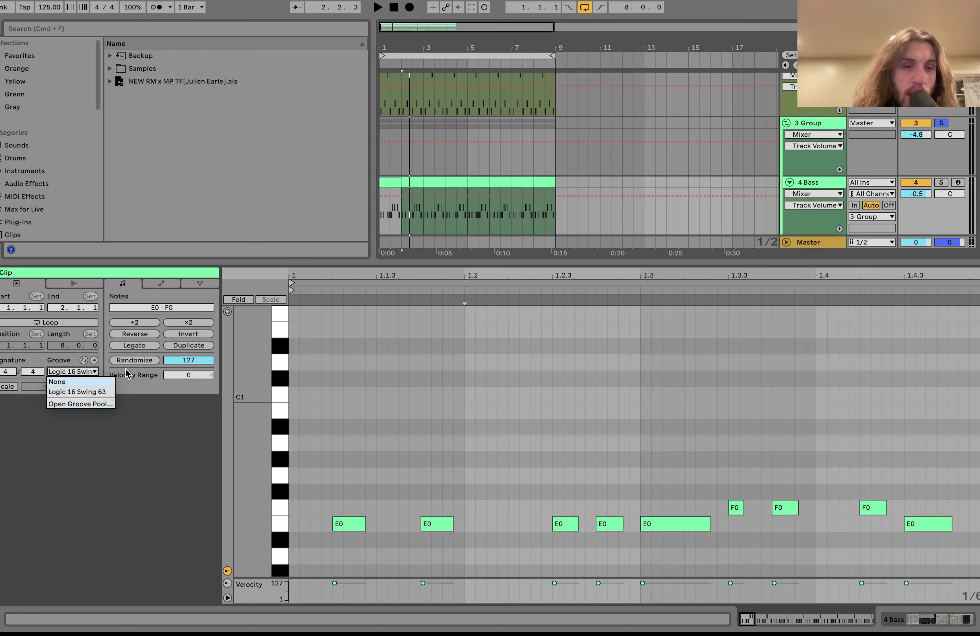
click(452, 381)
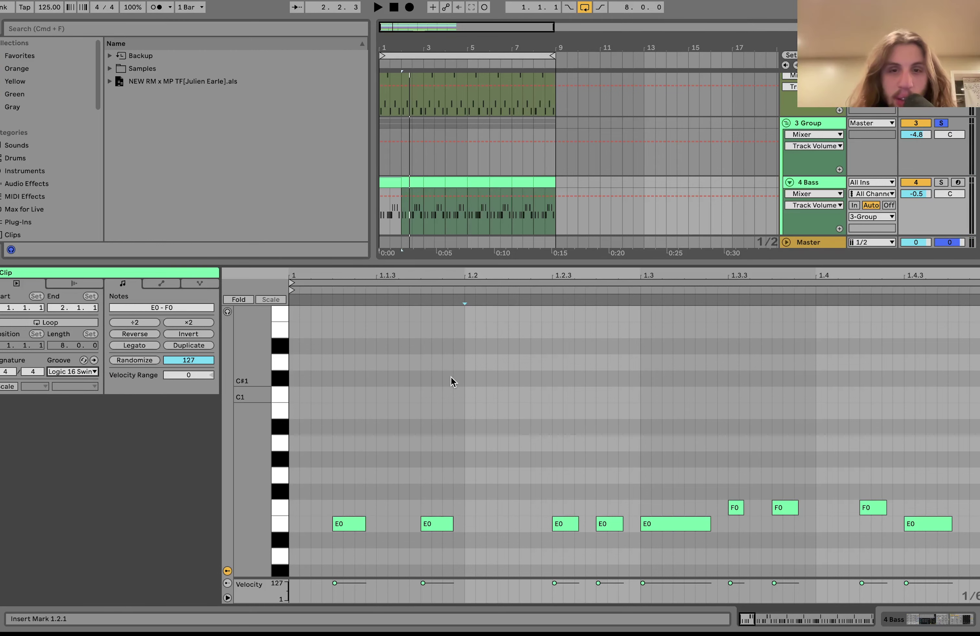
- Replay the soloed 3 Group and show the Operator and Compressor devices of the 4 Bass track
click(943, 125)
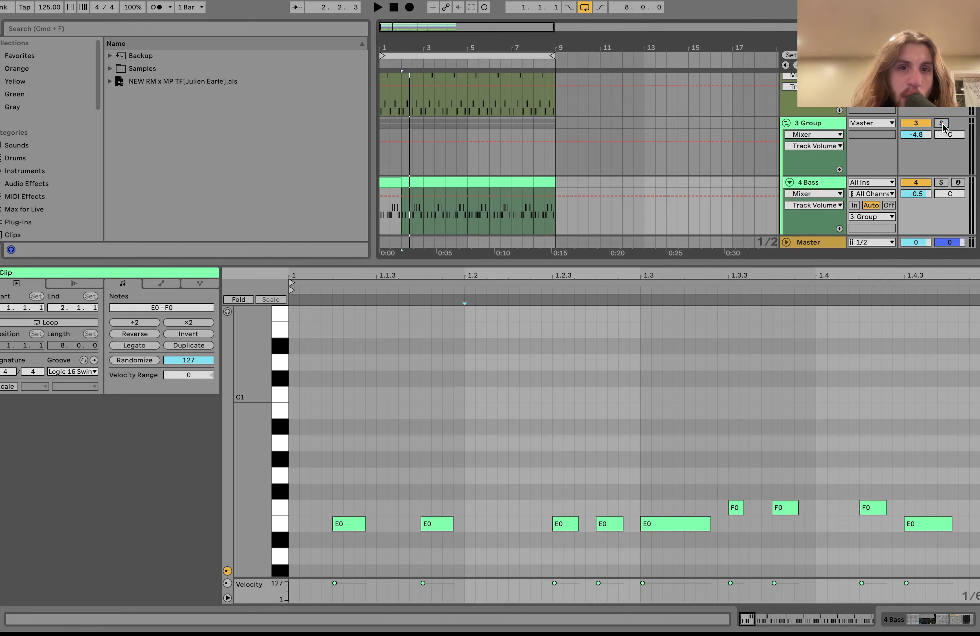
click(943, 124)
key(space)
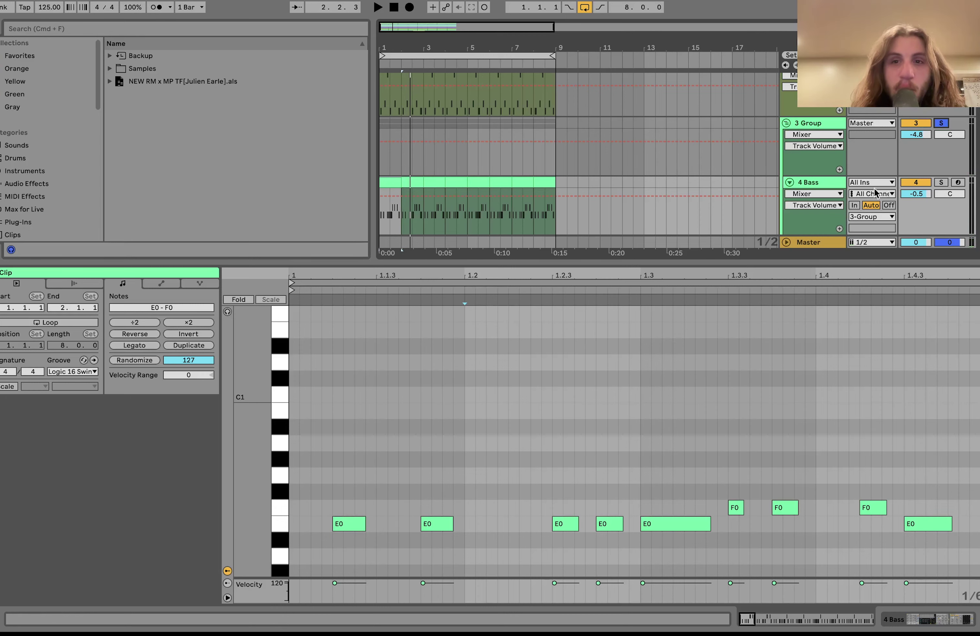
click(831, 185)
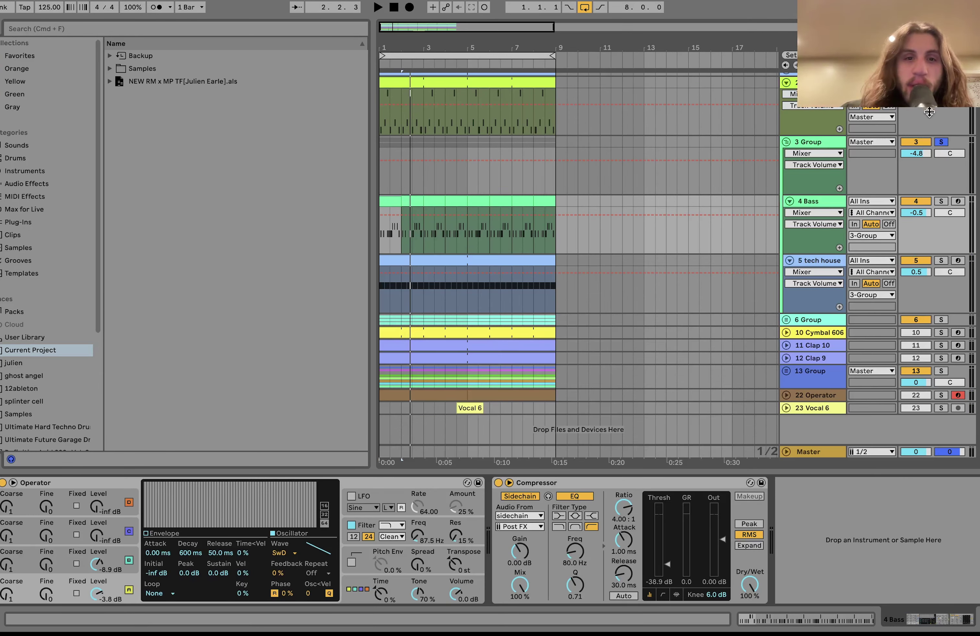
key(space)
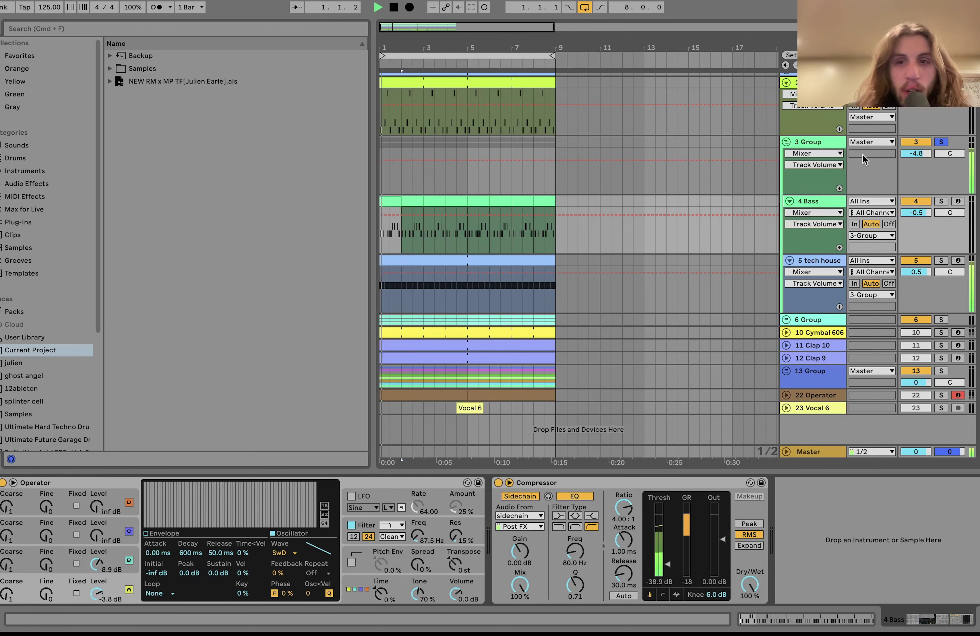
- Solo the 4 Bass track, bypass its Compressor, and examine Operator's algorithm setting and its oscillators A and B
click(941, 203)
key(space)
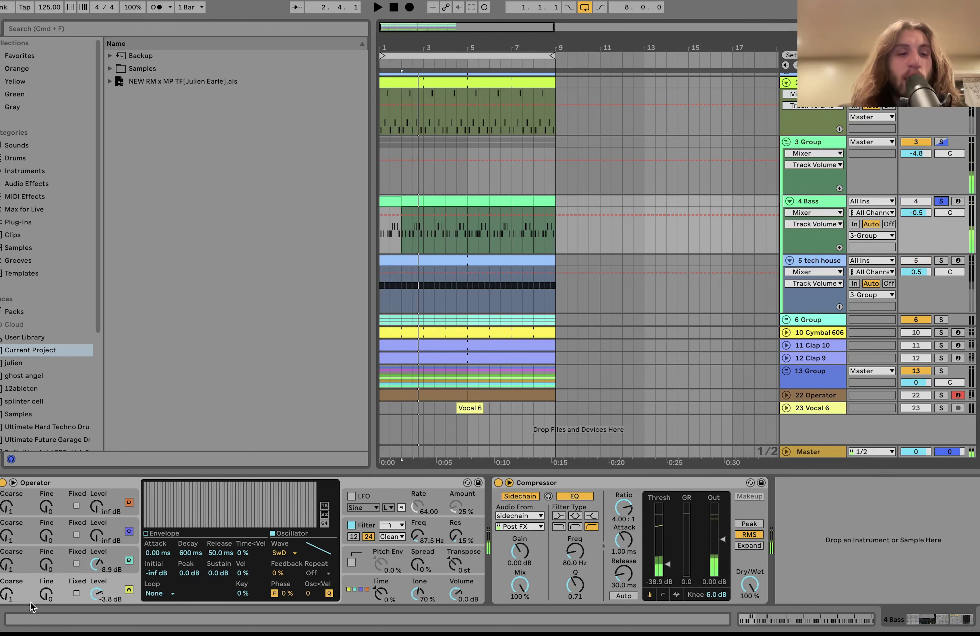
click(498, 483)
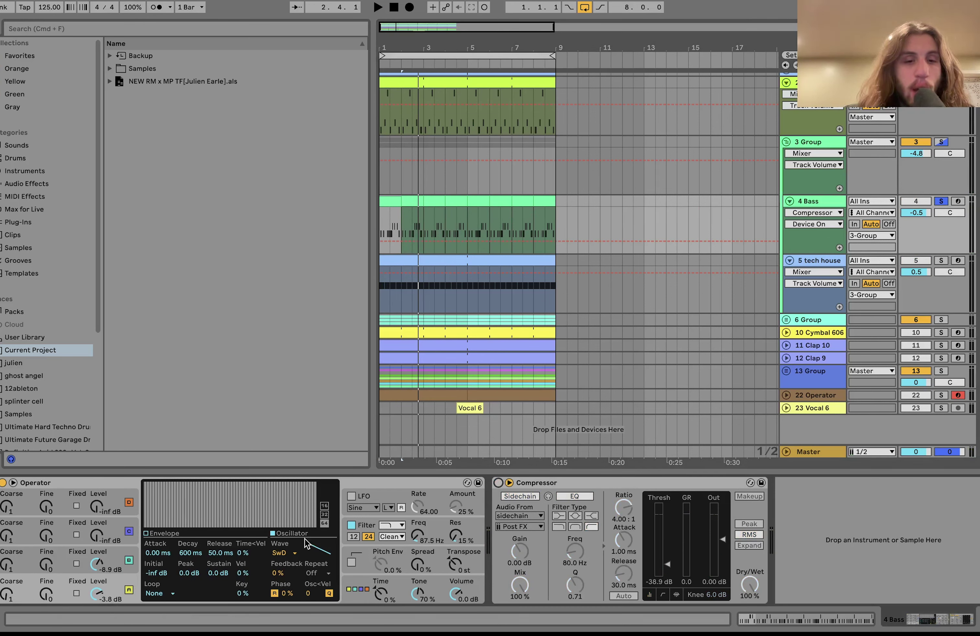
click(356, 590)
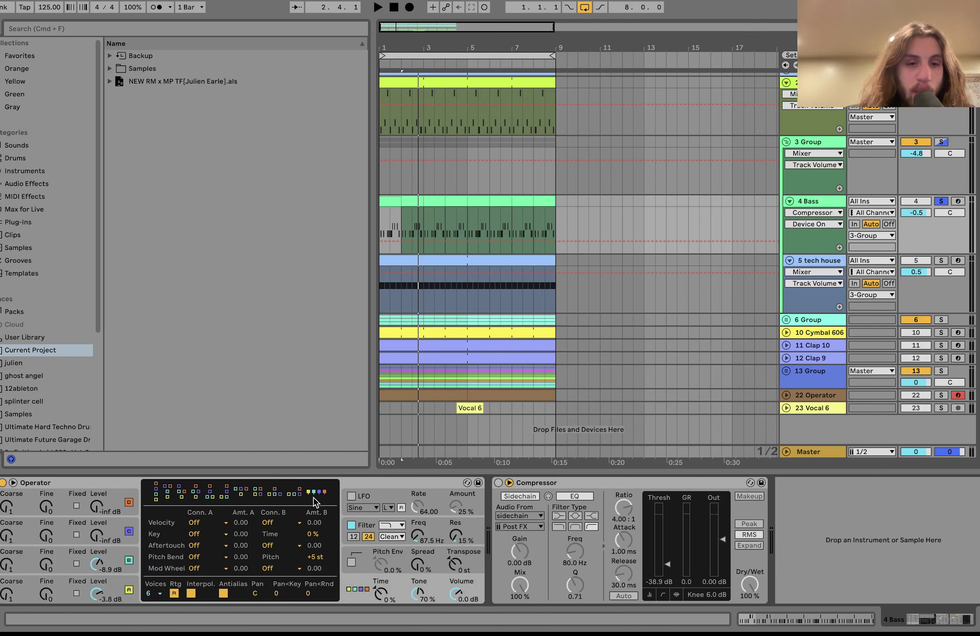
click(122, 587)
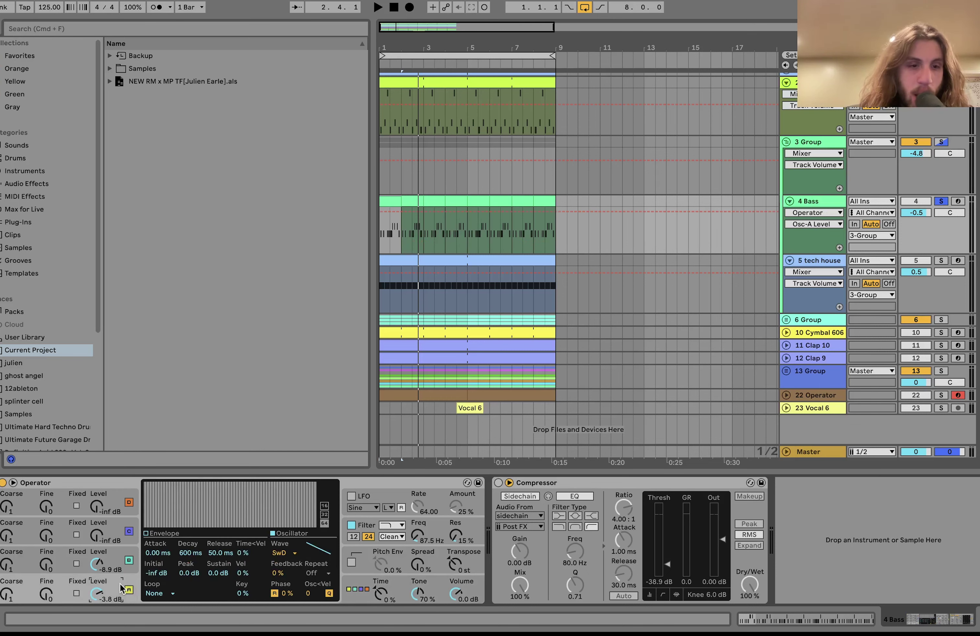
click(111, 573)
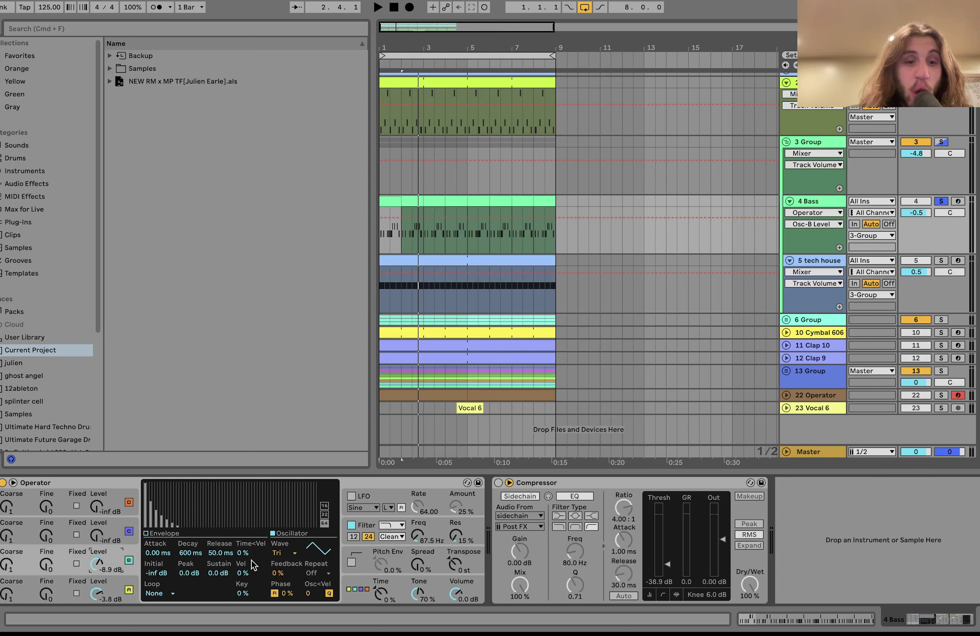
- Audition the bass with Operator's oscillator A switched off, and compare it with oscillator A switched back on
click(129, 590)
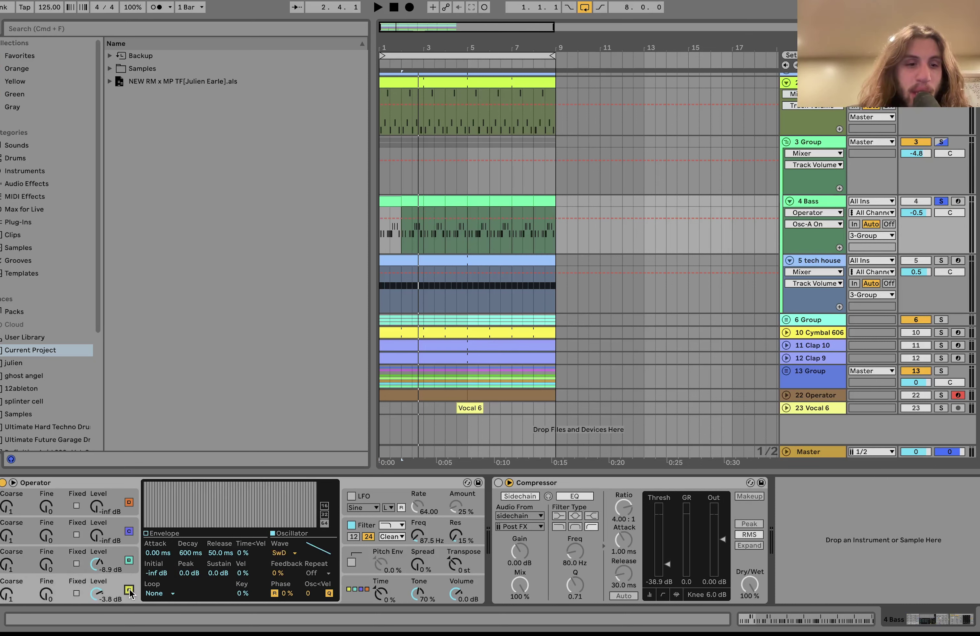
key(space)
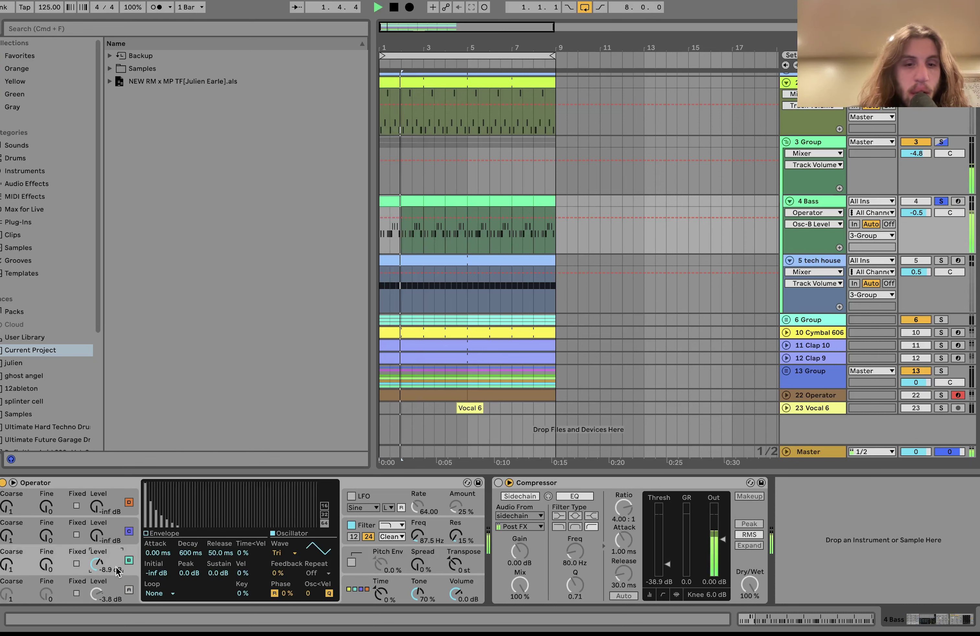
click(129, 590)
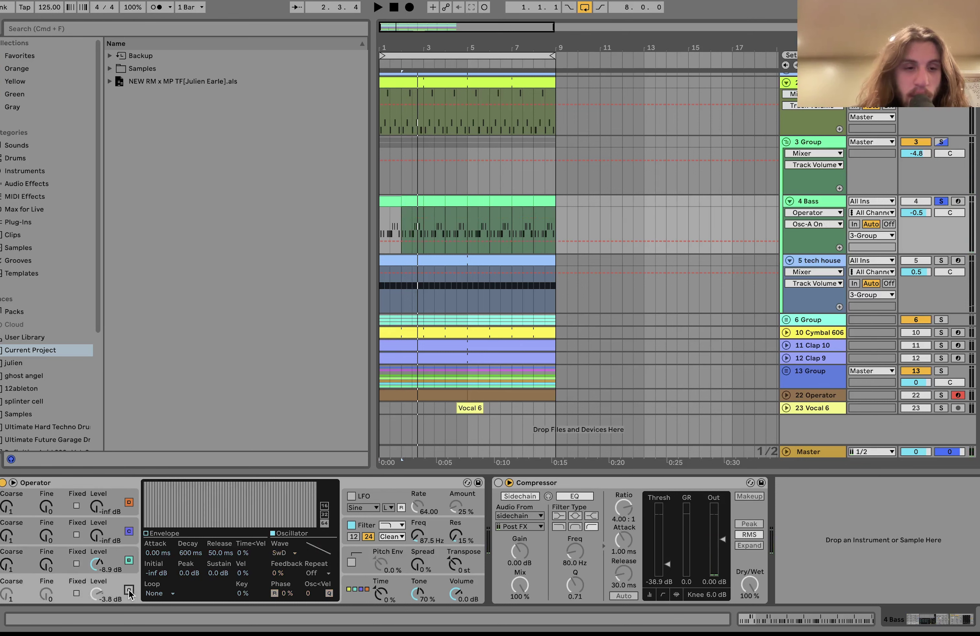
key(space)
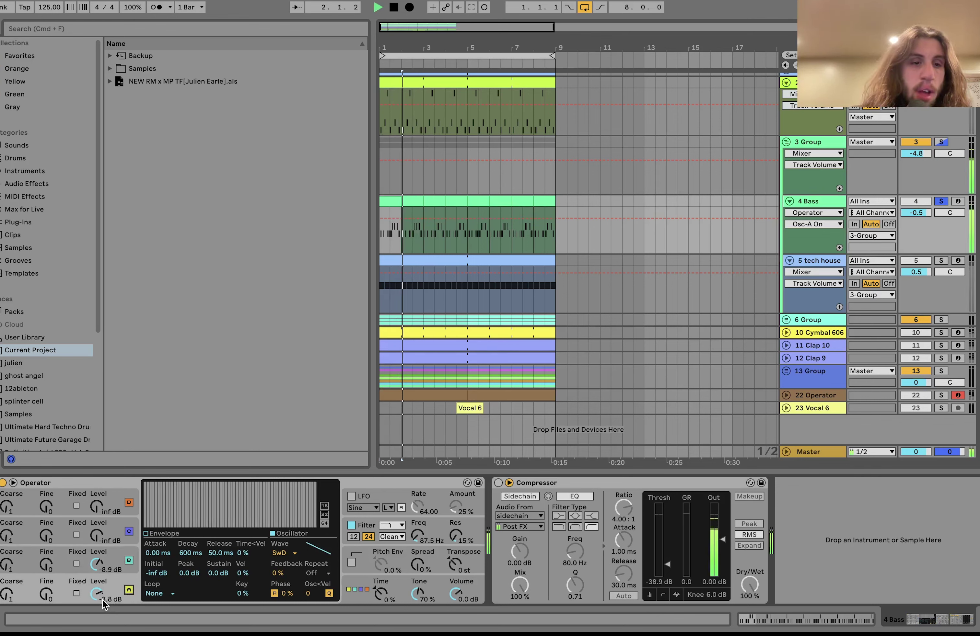
key(space)
- Show the filter envelope of the bass Operator and play the bassline with the Compressor bypassed
click(442, 538)
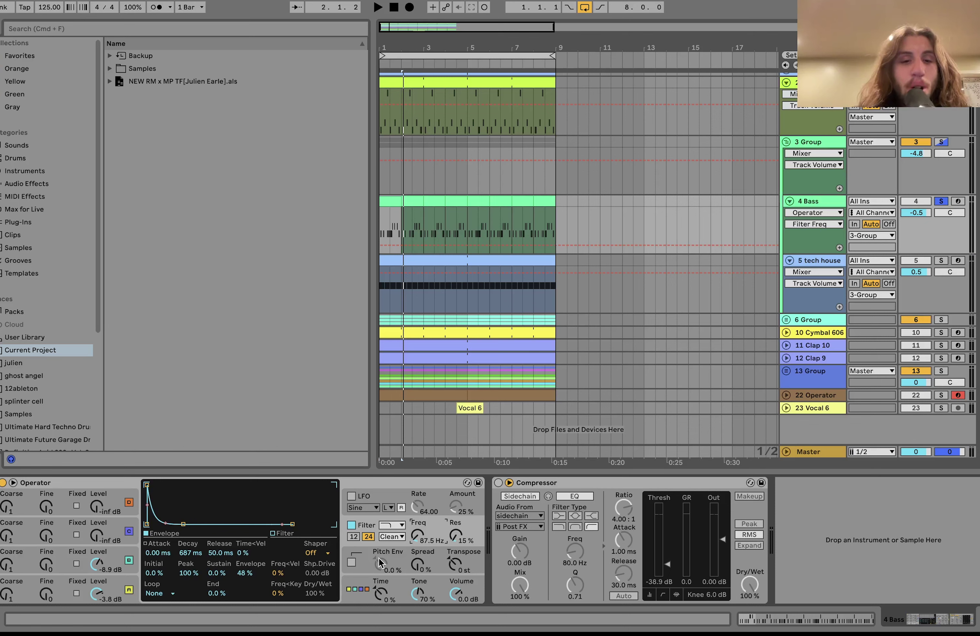
key(space)
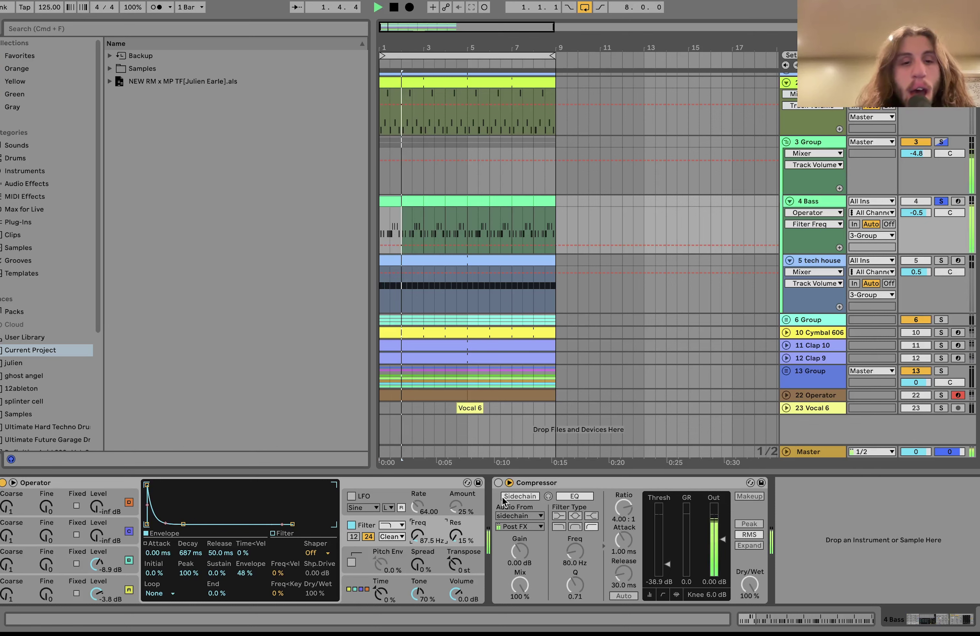
key(space)
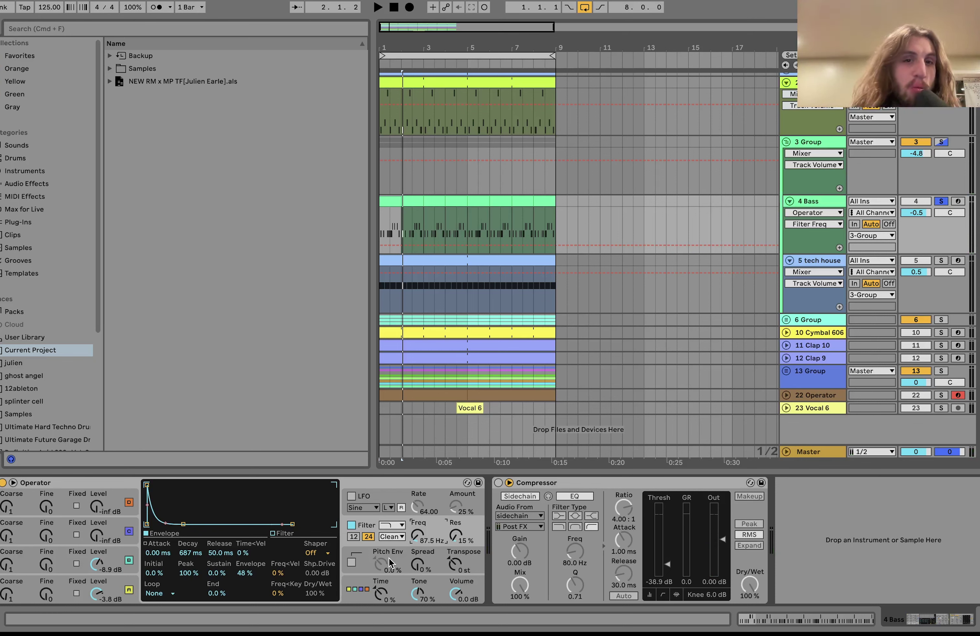
- Turn the Compressor on the 4 Bass track back on and play the soloed bass through it
click(498, 483)
key(space)
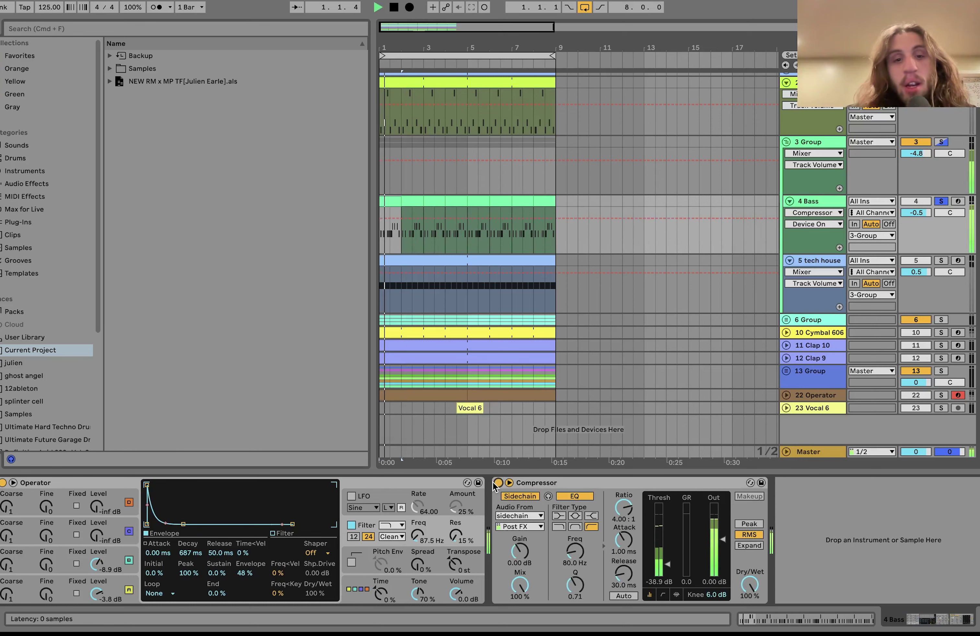
key(space)
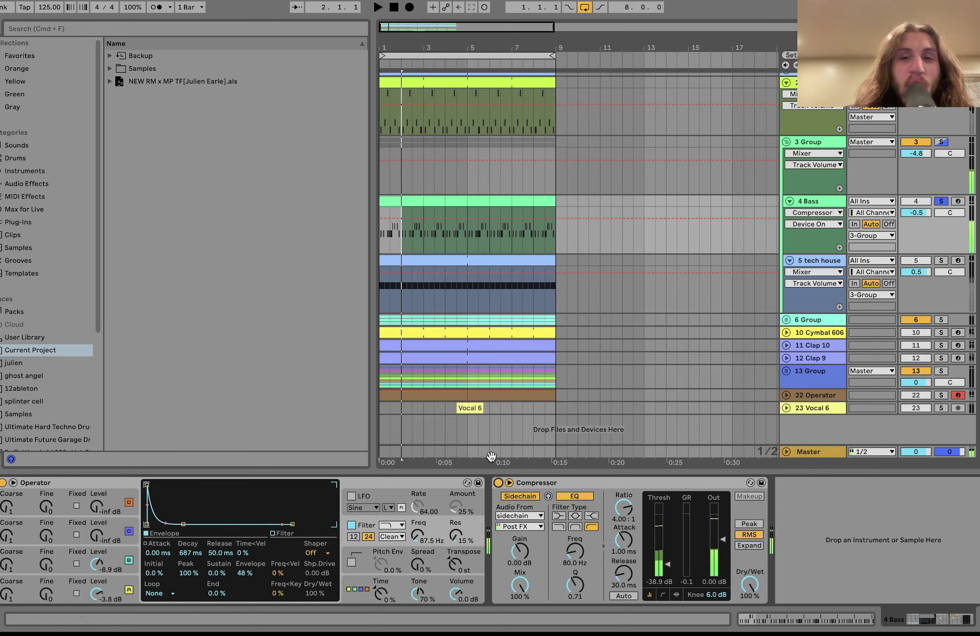
- Solo the whole 3 Group, play it, and show the group's EQ Eight and Utility devices
click(942, 142)
key(space)
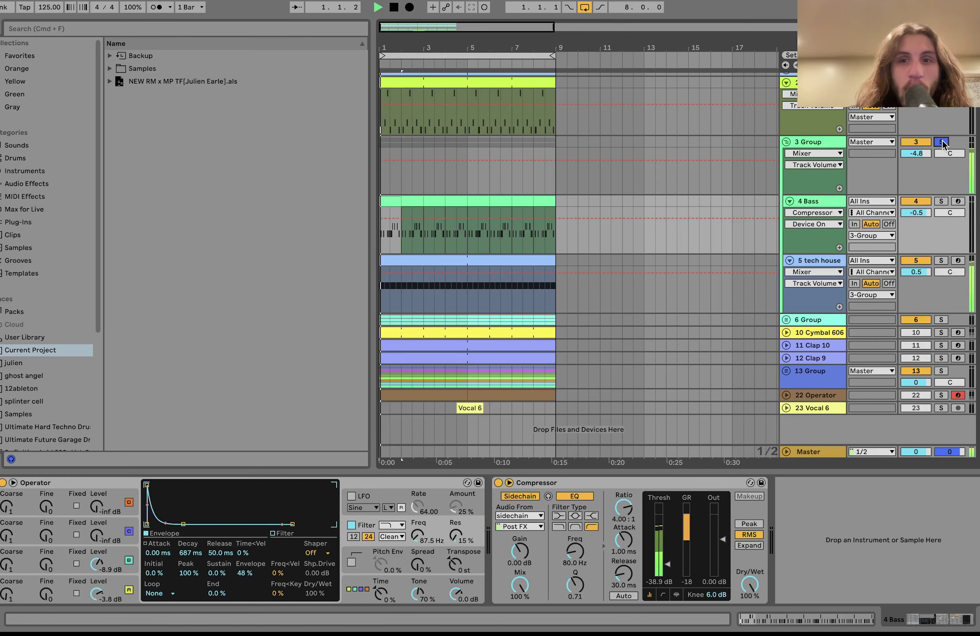
click(828, 147)
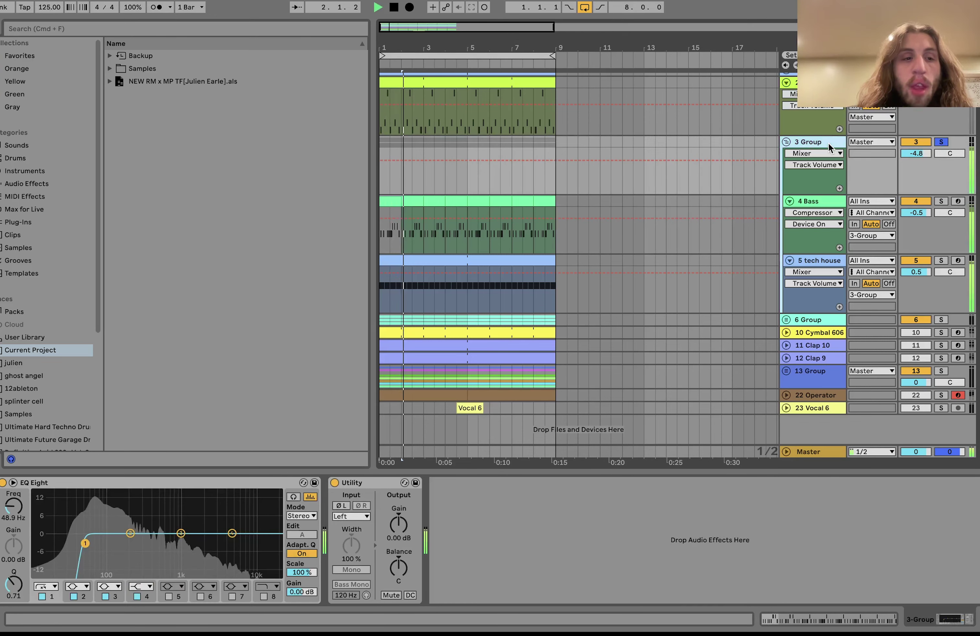
key(space)
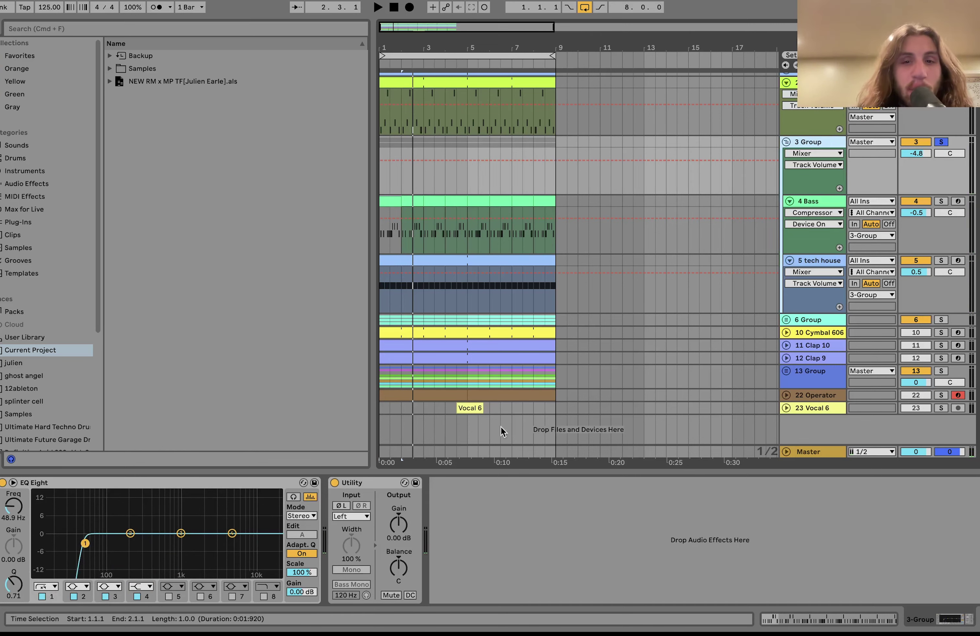
- Show the kick sampler of the 5 tech house track and the devices of 4 Bass, and replay the group
click(830, 251)
click(830, 269)
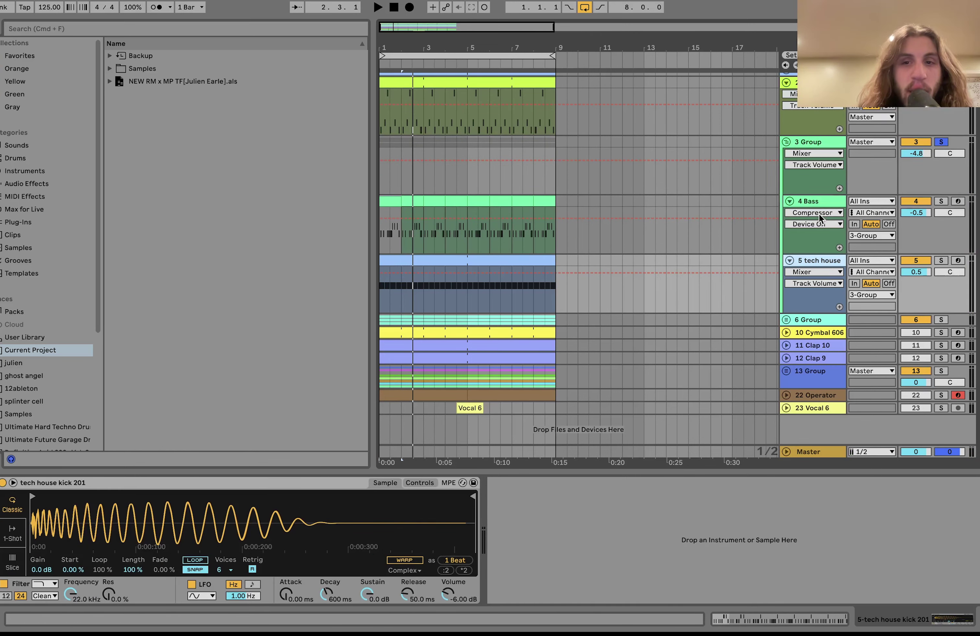
click(823, 220)
key(space)
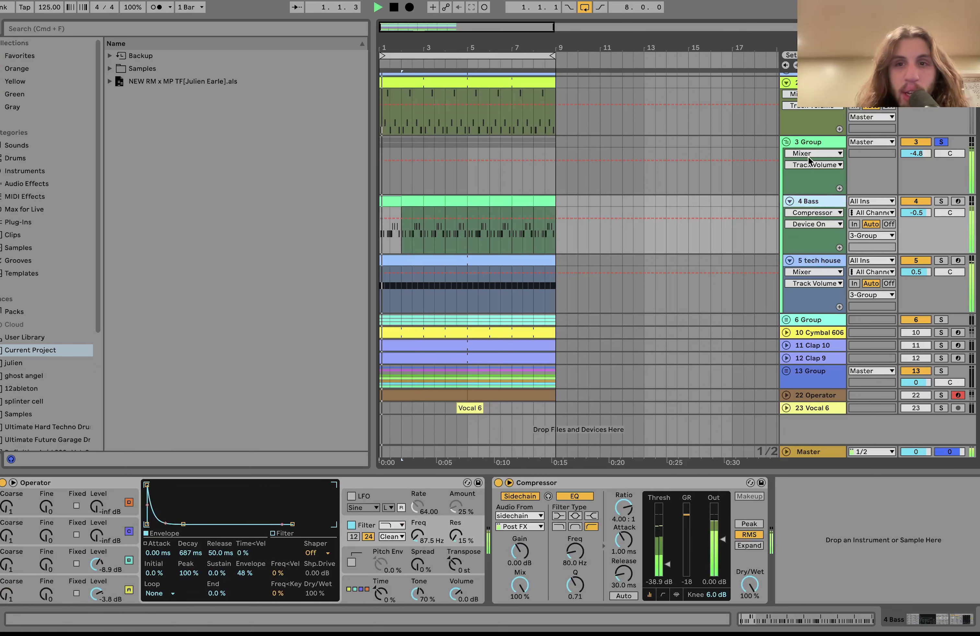
- Return to the device chain of the 3 Group, stop playback, and select its Utility
click(810, 141)
key(space)
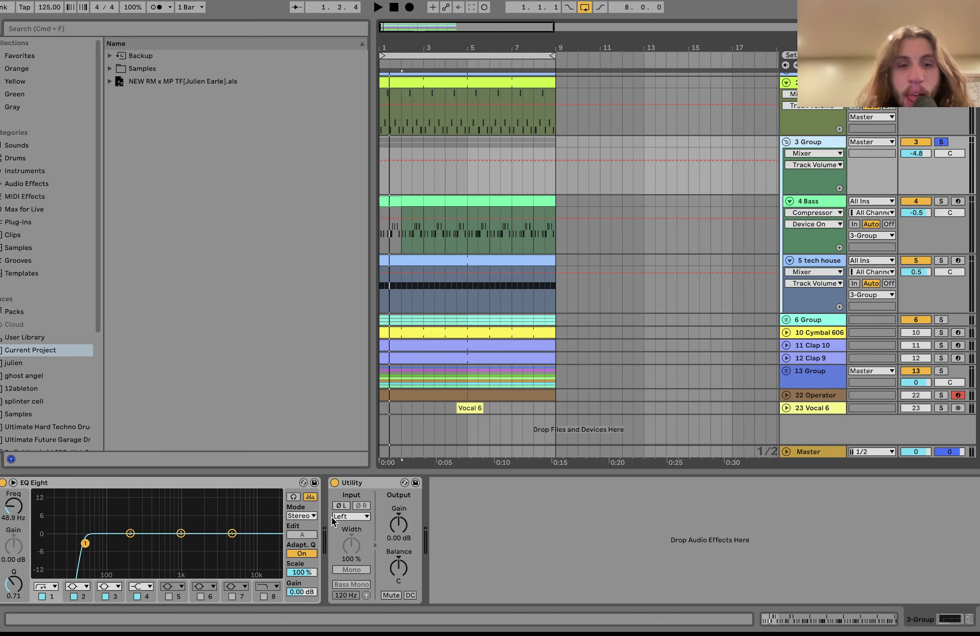
click(358, 485)
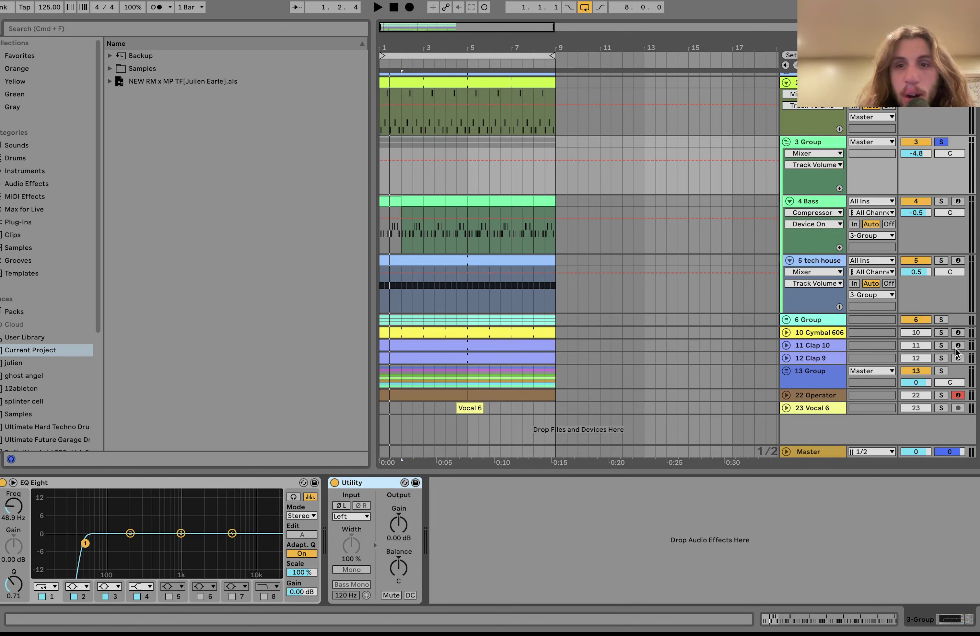
- Solo the 6 Group, play it, and unfold it to show its hi-hat tracks
click(941, 320)
key(space)
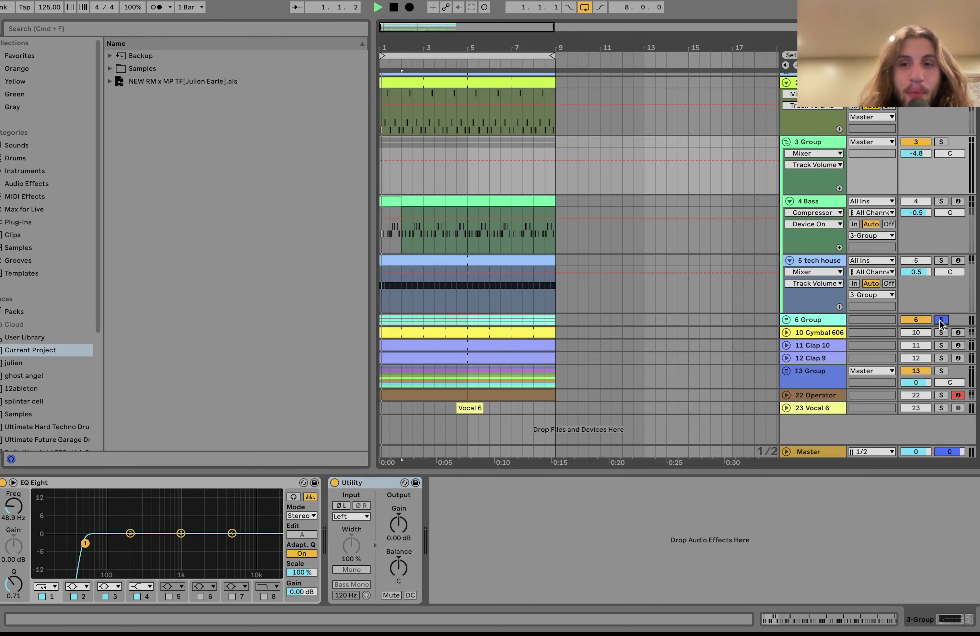
click(786, 320)
scroll(787, 316, down, 5)
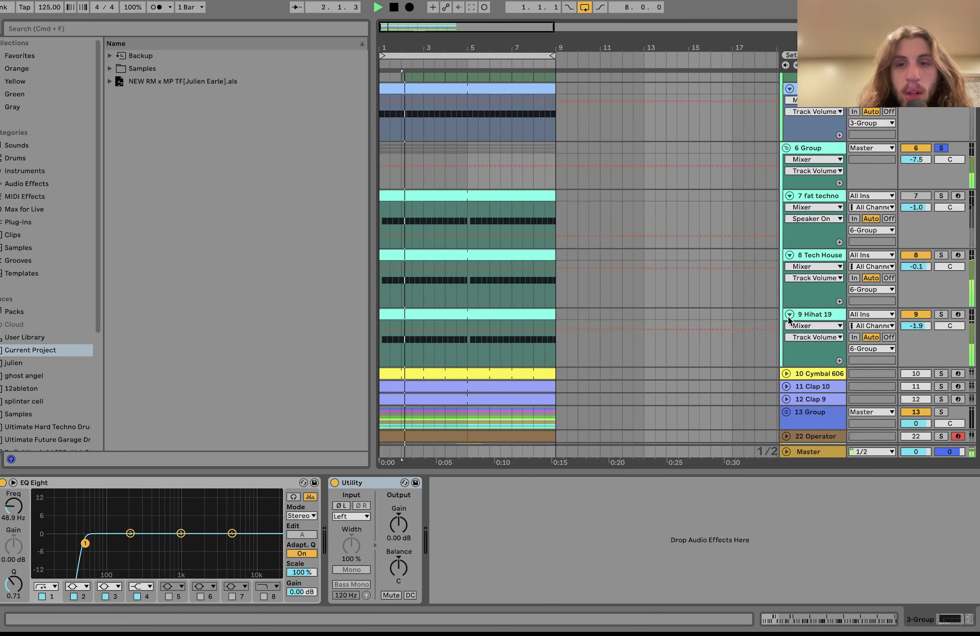
- Delete the 7 fat techno track from the 6 Group and stop playback
click(811, 198)
key(BackSpace)
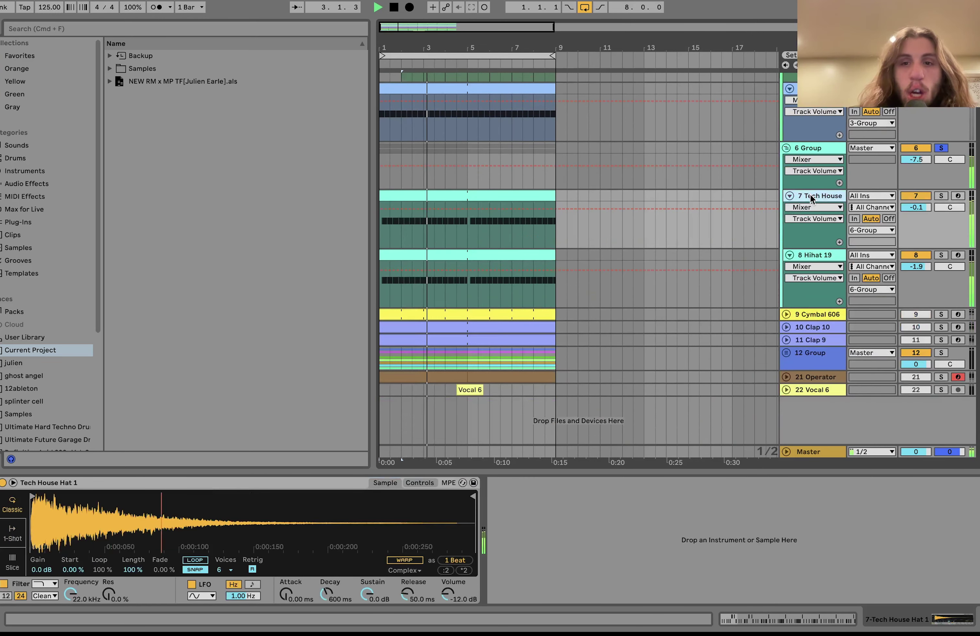
key(space)
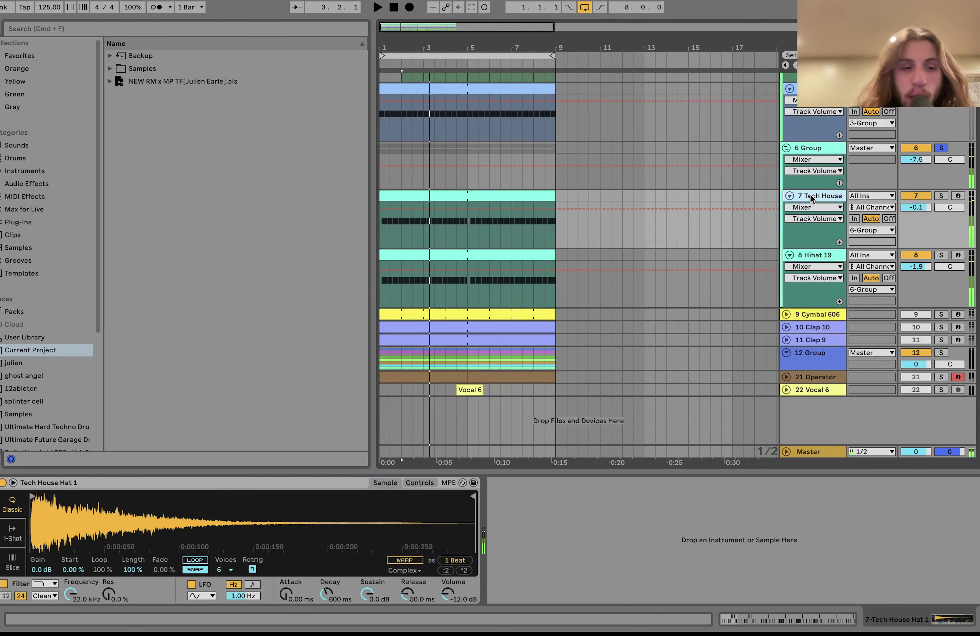
- Solo the 8 Hihat 19 track and play it alone, and replay the loop with the solo removed
click(941, 255)
key(space)
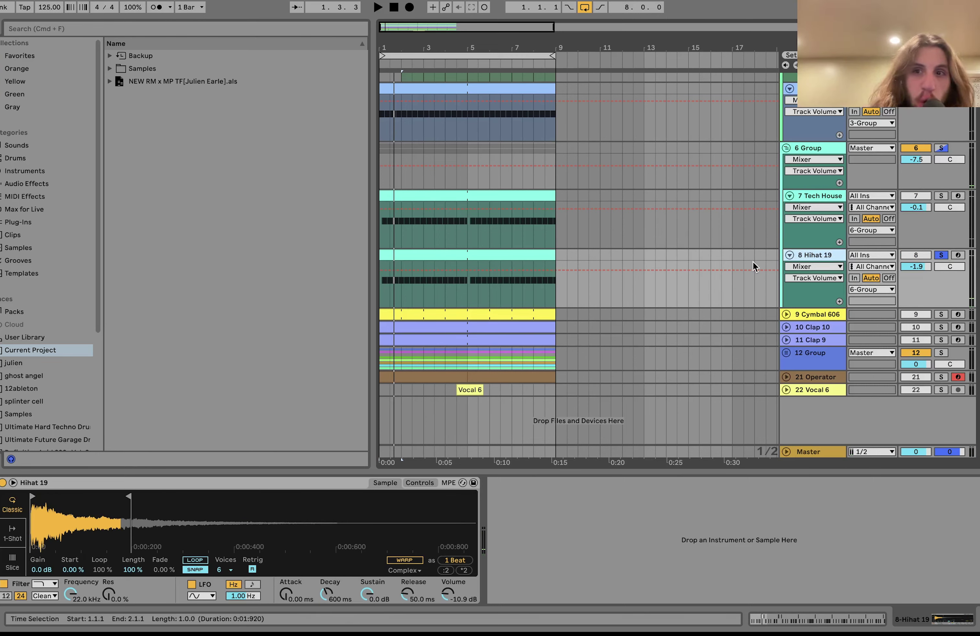
click(942, 255)
key(space)
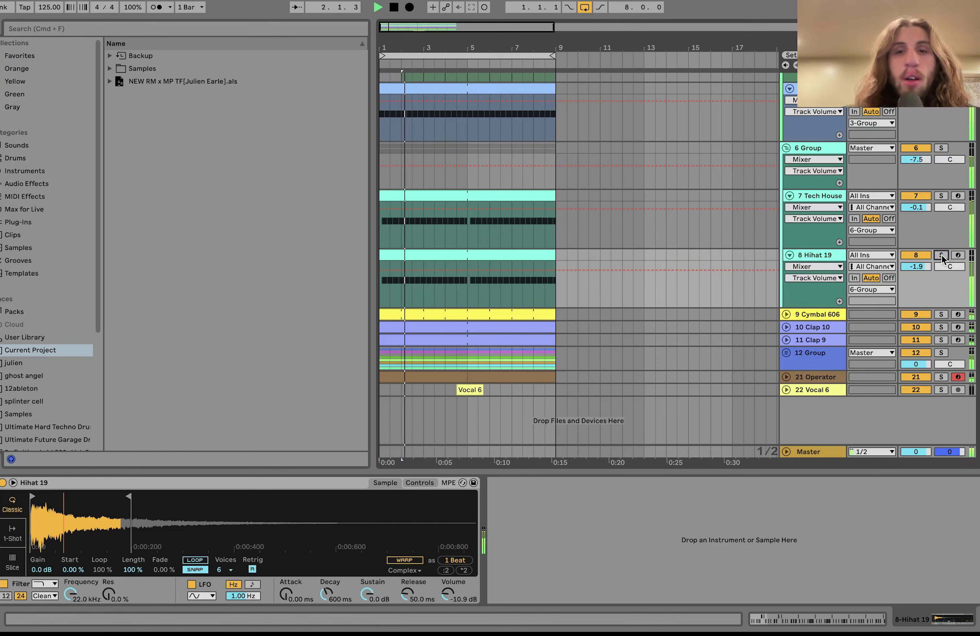
key(space)
- Solo the 7 Tech House hat track, play it, and show its sampler
click(941, 196)
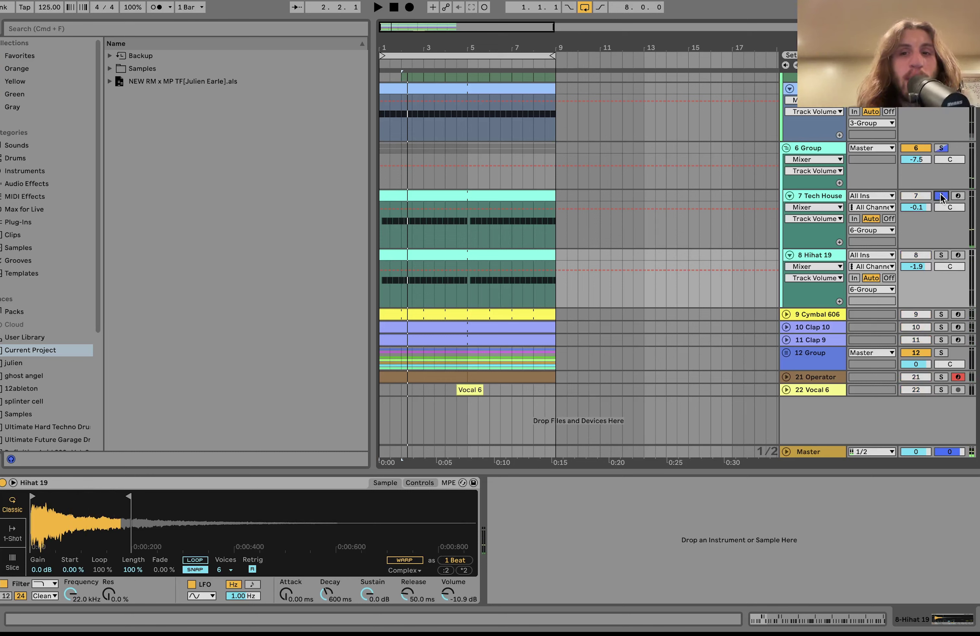
key(space)
click(828, 192)
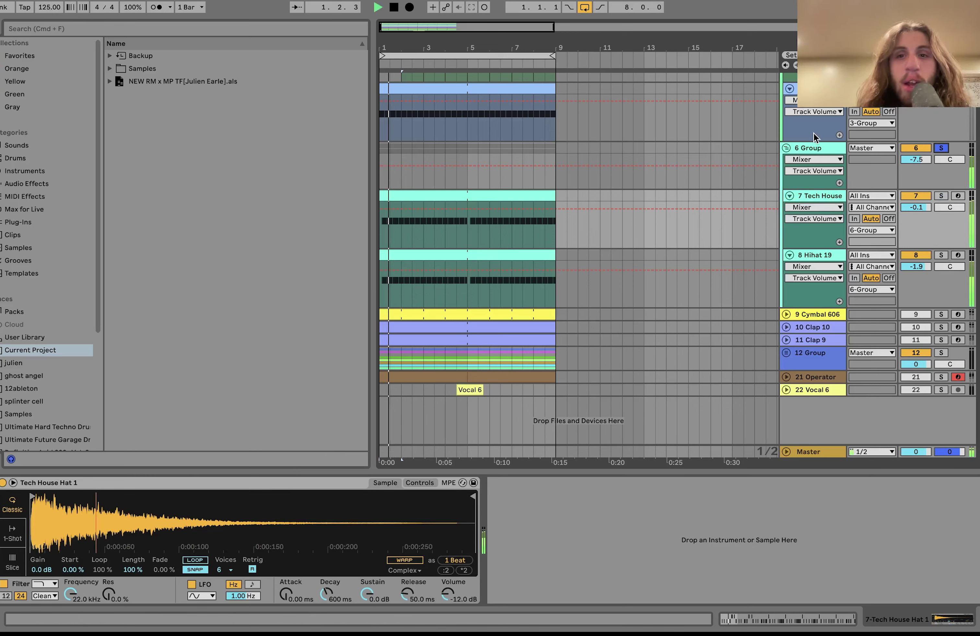
- Show the sidechain Compressor and Auto Filter of the 6 Group and play the soloed group through them
click(810, 149)
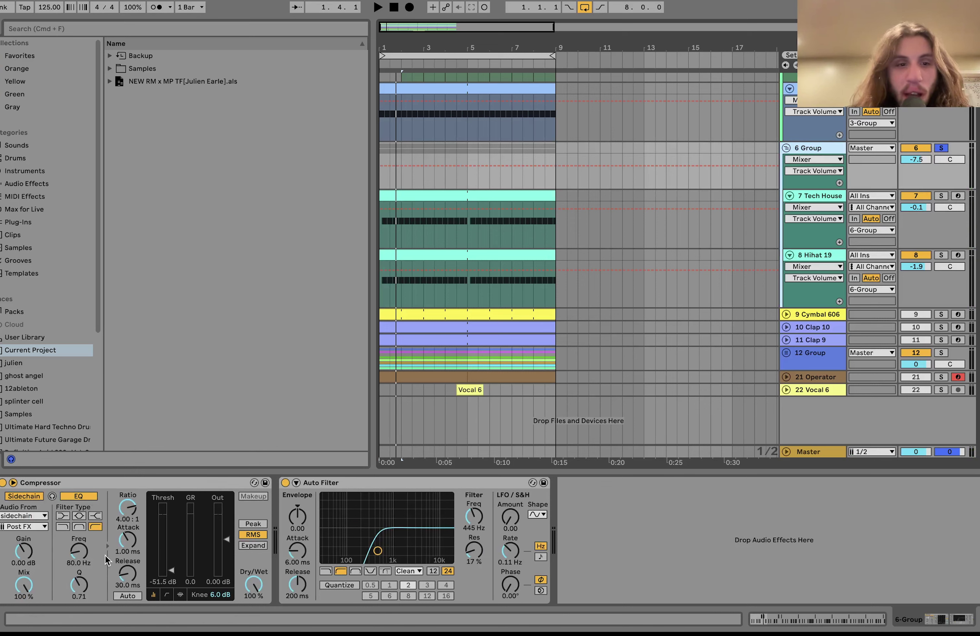
key(space)
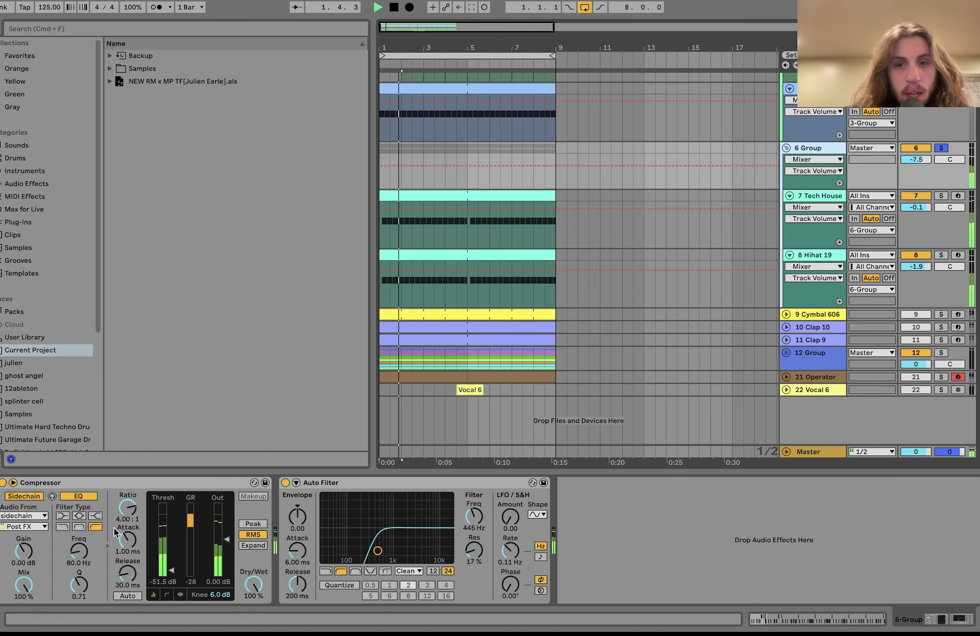
key(space)
- Check the sampler of the 8 Hihat 19 track, return to the 6 Group devices, and replay the group
click(802, 255)
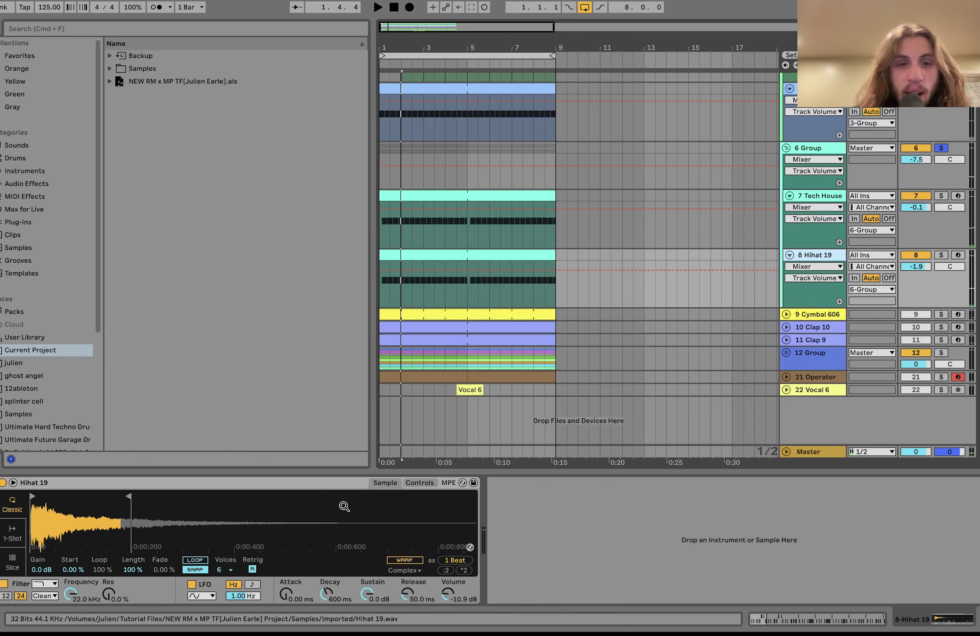
click(821, 157)
click(818, 151)
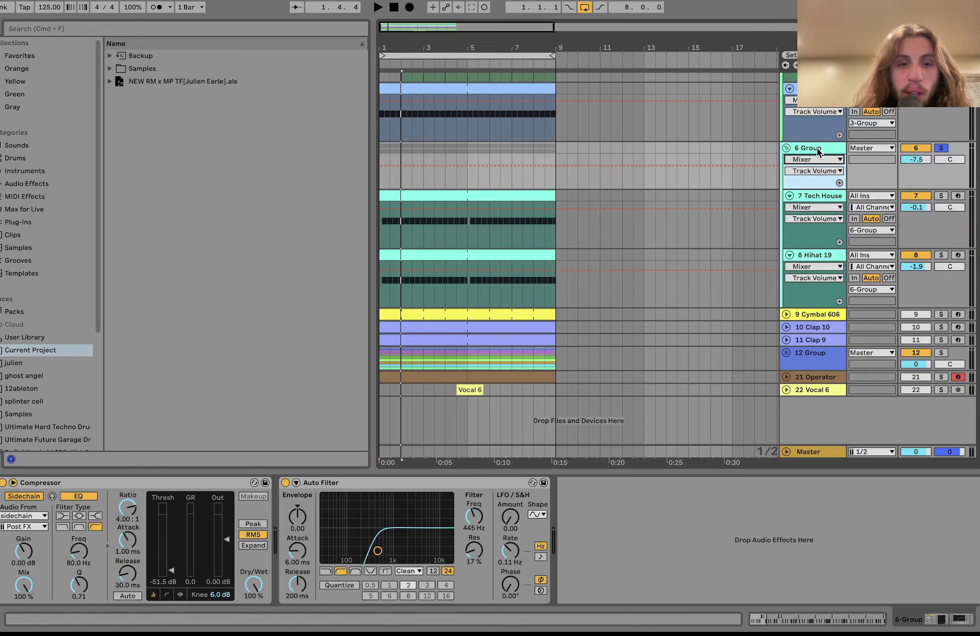
key(space)
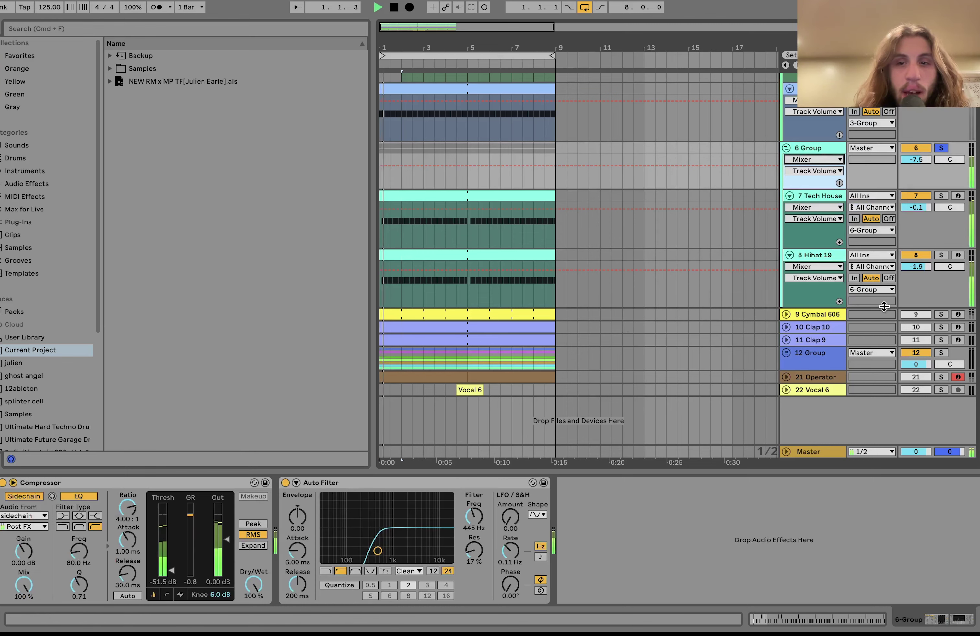
- Solo and unfold the 9 Cymbal 606 track and show its sampler, Echo and Compressor devices during playback
click(941, 315)
click(786, 315)
click(806, 314)
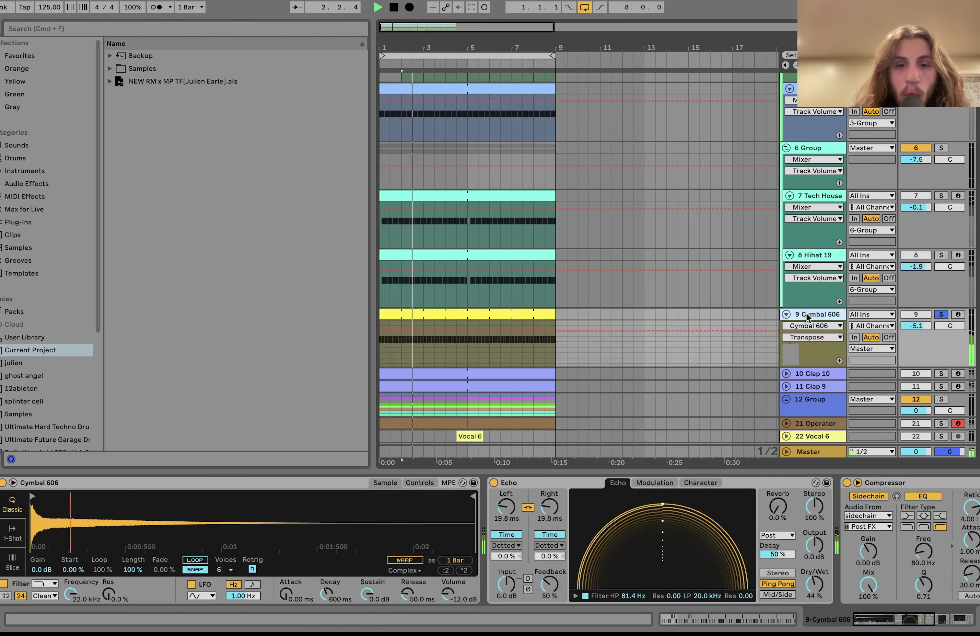
- Unsolo the 9 Cymbal 606 track and compare the full loop with the track muted and unmuted and its Echo off and on
key(space)
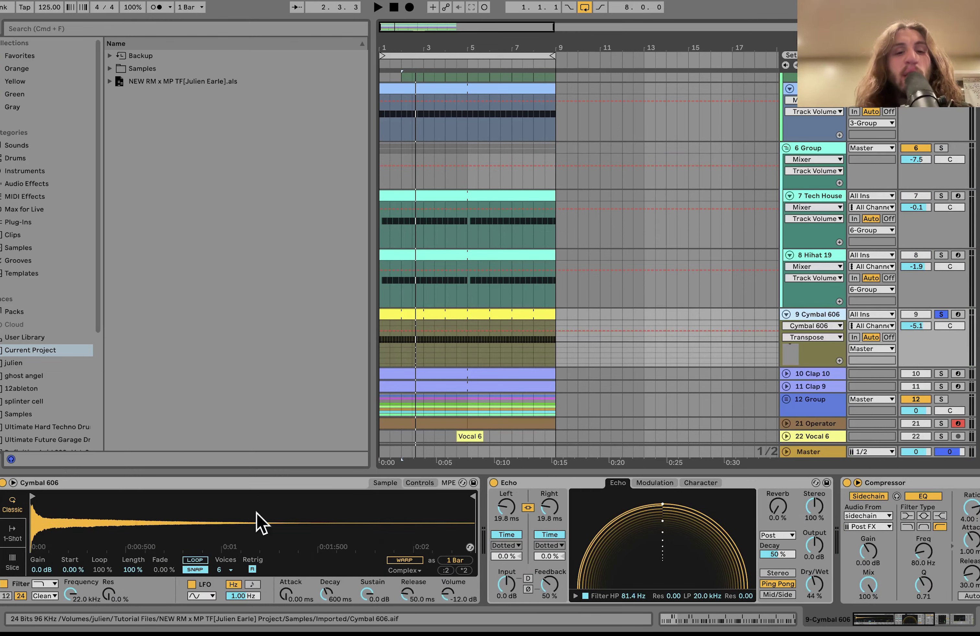
scroll(209, 563, right, 8)
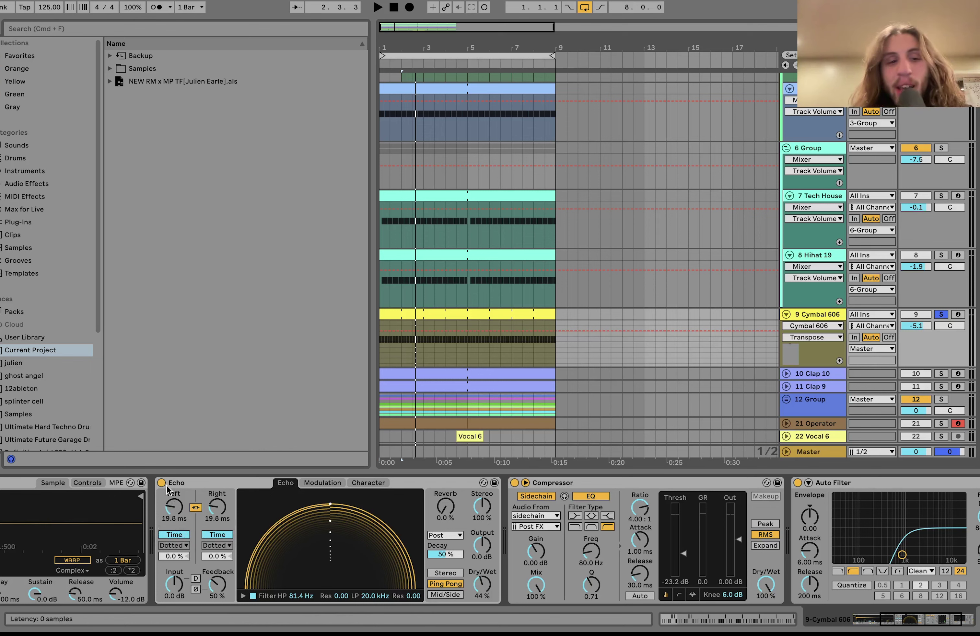
click(941, 315)
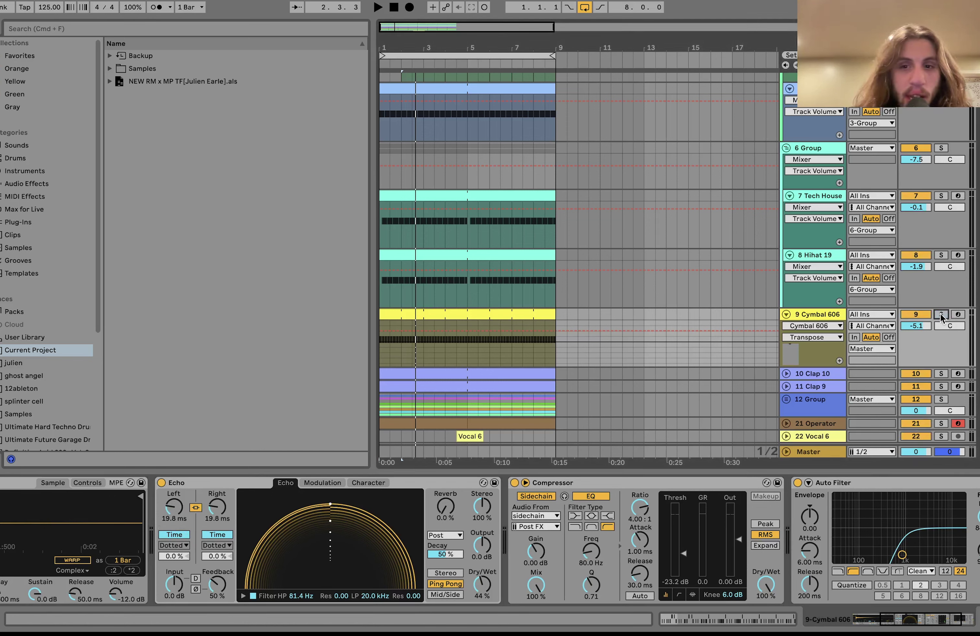
click(916, 315)
click(916, 315)
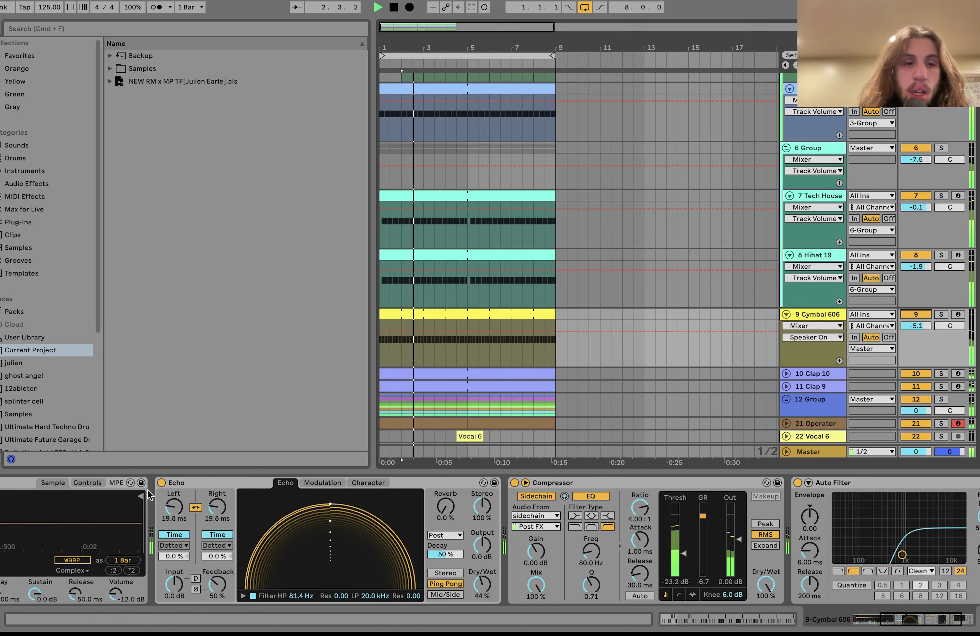
click(161, 483)
click(161, 483)
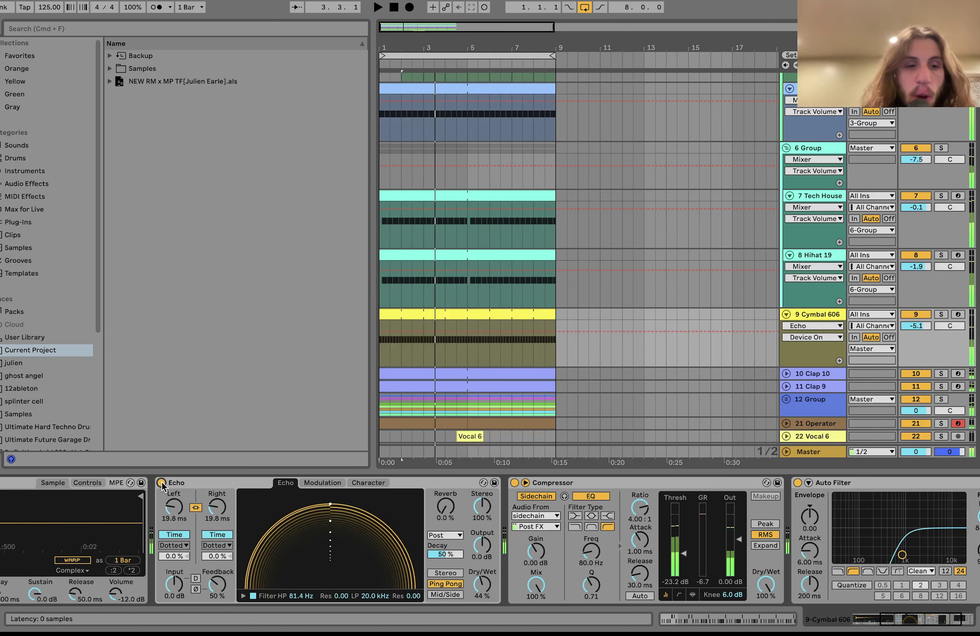
- Solo the 9 Cymbal 606 track again and play it with its Compressor and Auto Filter devices in view
click(942, 315)
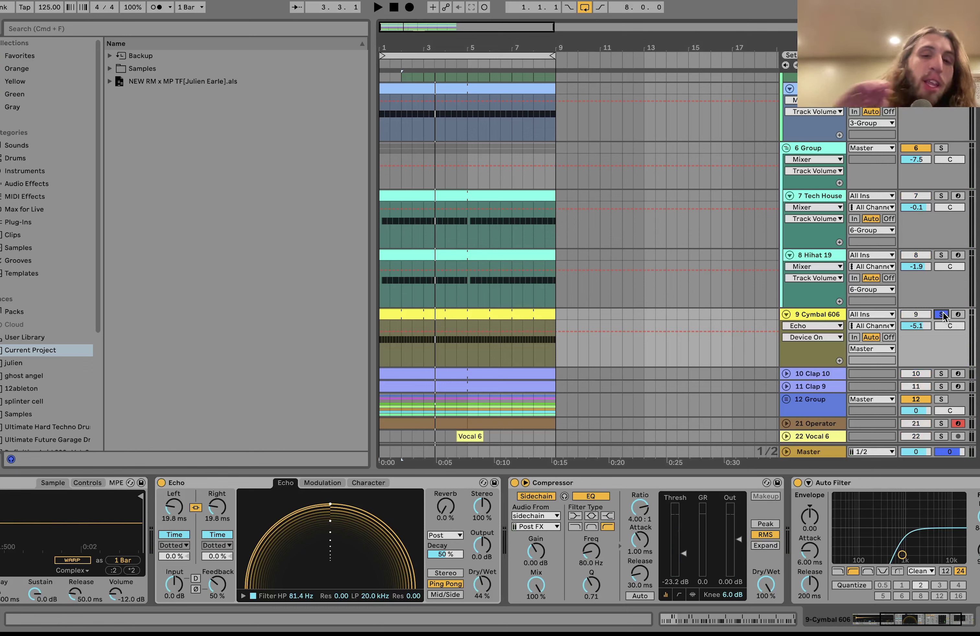
scroll(722, 585, right, 5)
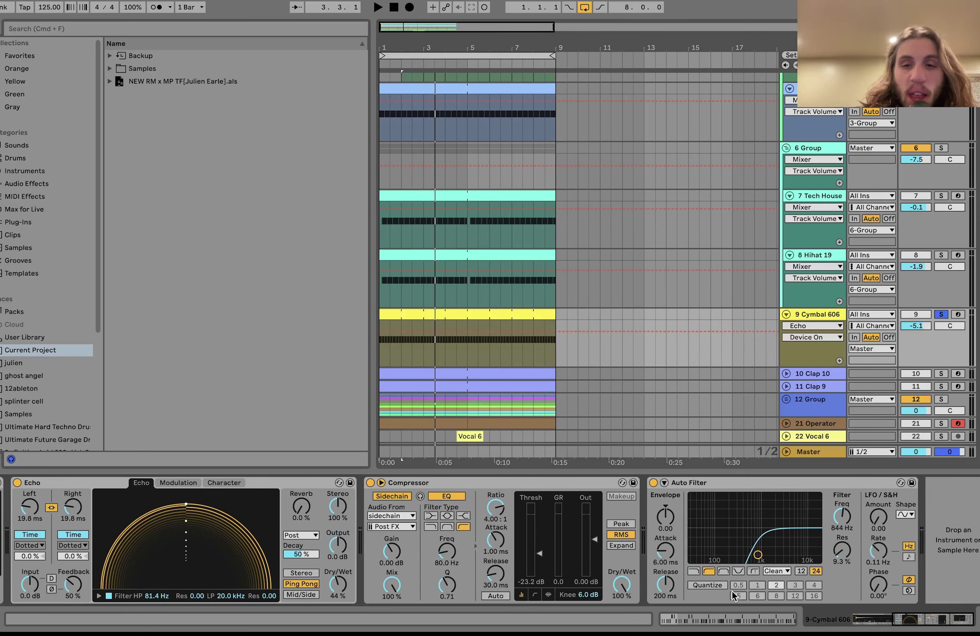
key(space)
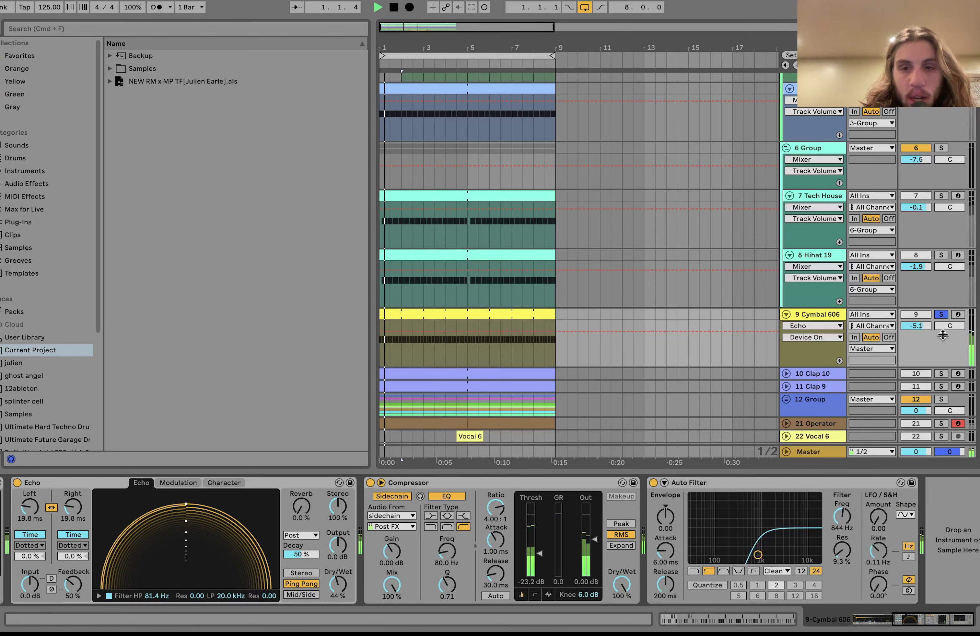
- Solo the 10 Clap 10 and 11 Clap 9 tracks together and listen to them during playback
click(940, 374)
click(941, 386)
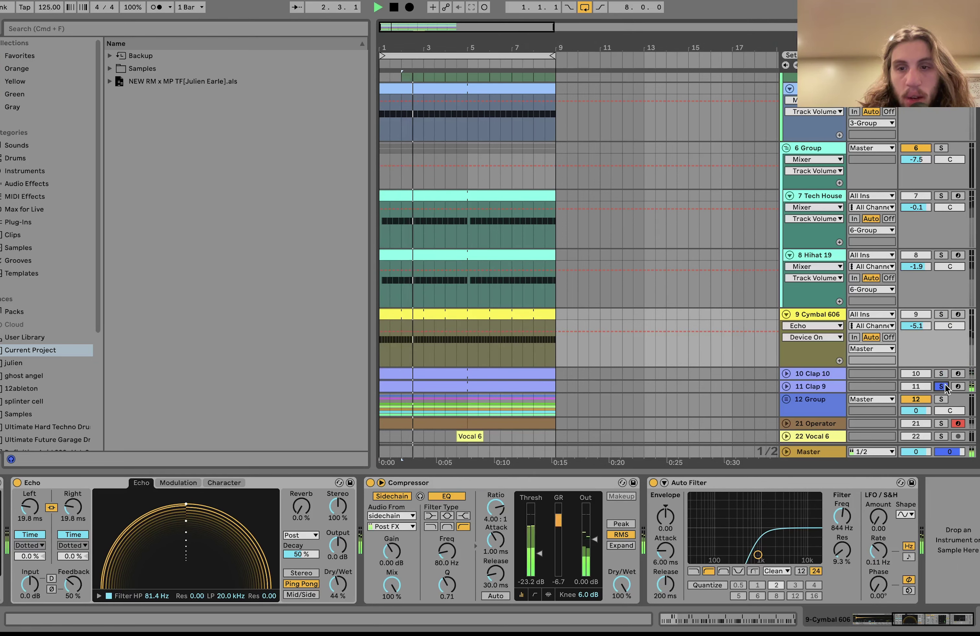
super+click(942, 374)
scroll(868, 289, down, 2)
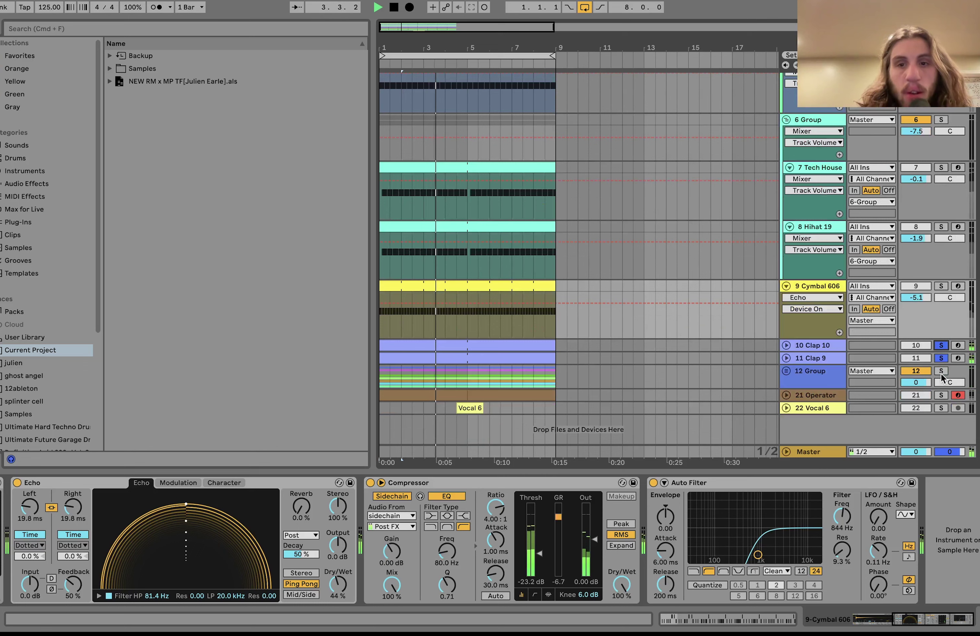
key(space)
- Unfold both clap tracks, play them with the 11 Clap 9 sampler shown, and return to the full loop
click(786, 358)
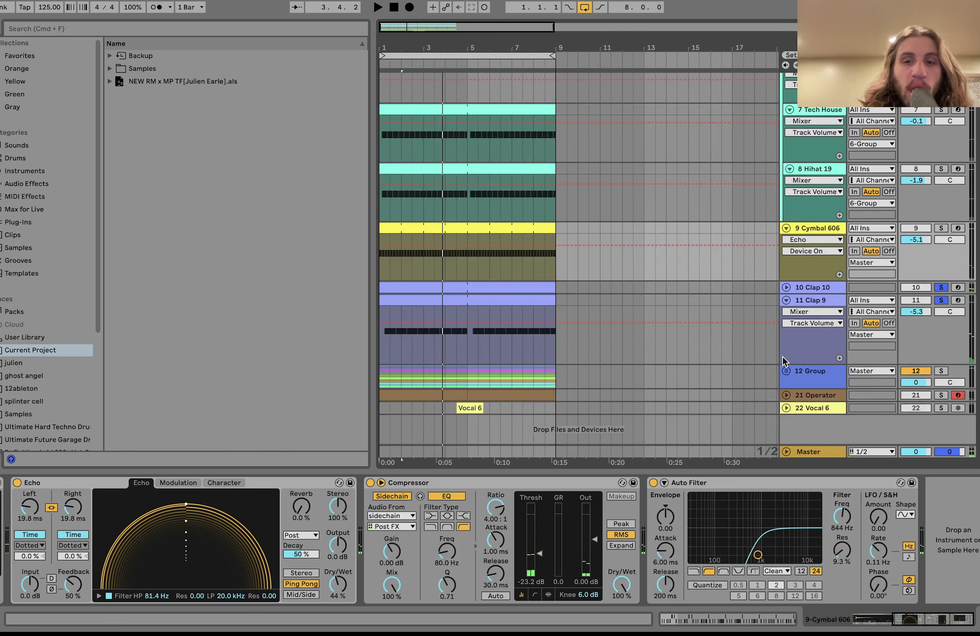
click(787, 287)
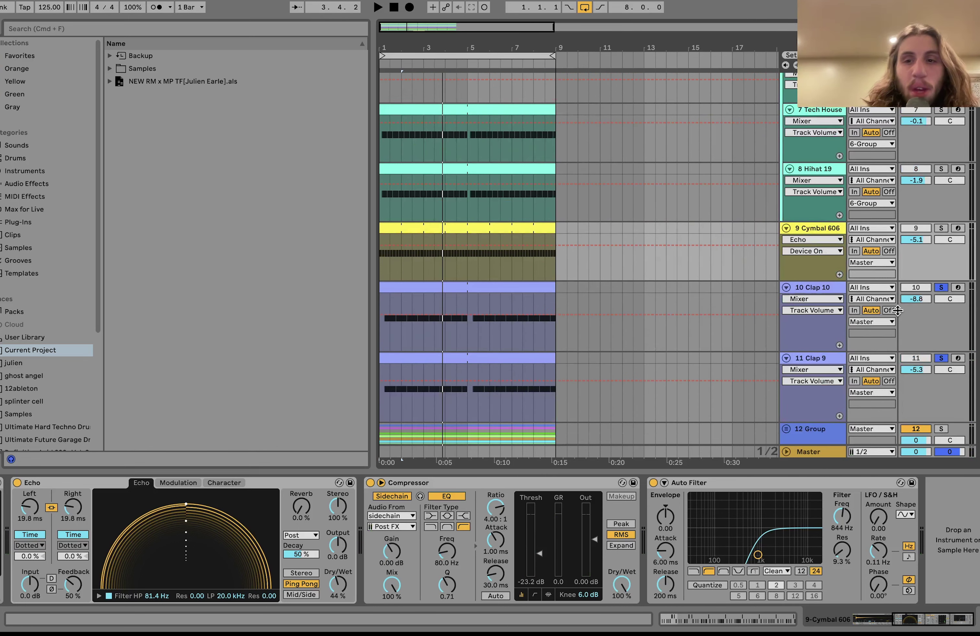
click(840, 357)
key(space)
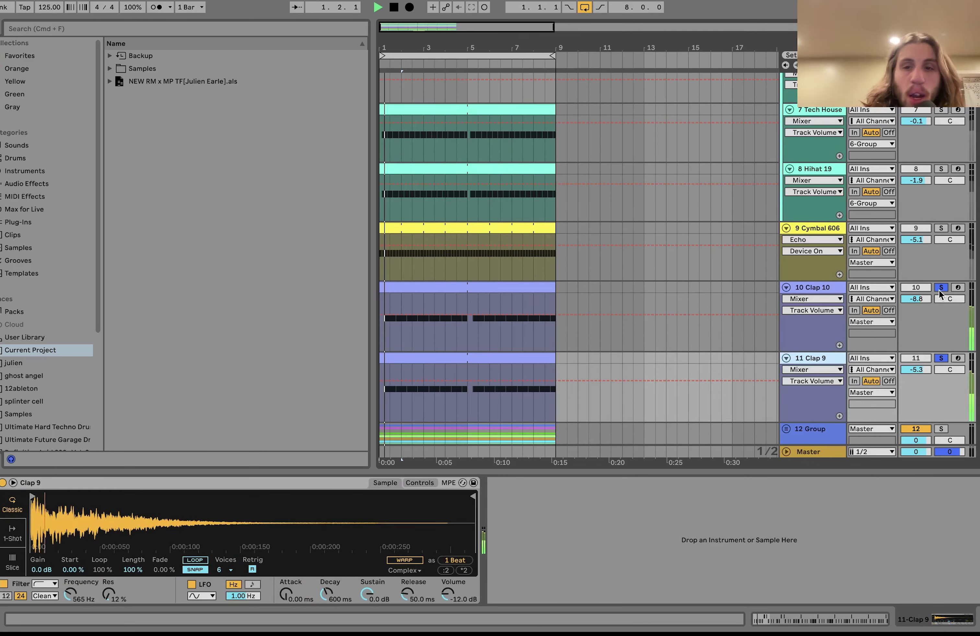
click(941, 288)
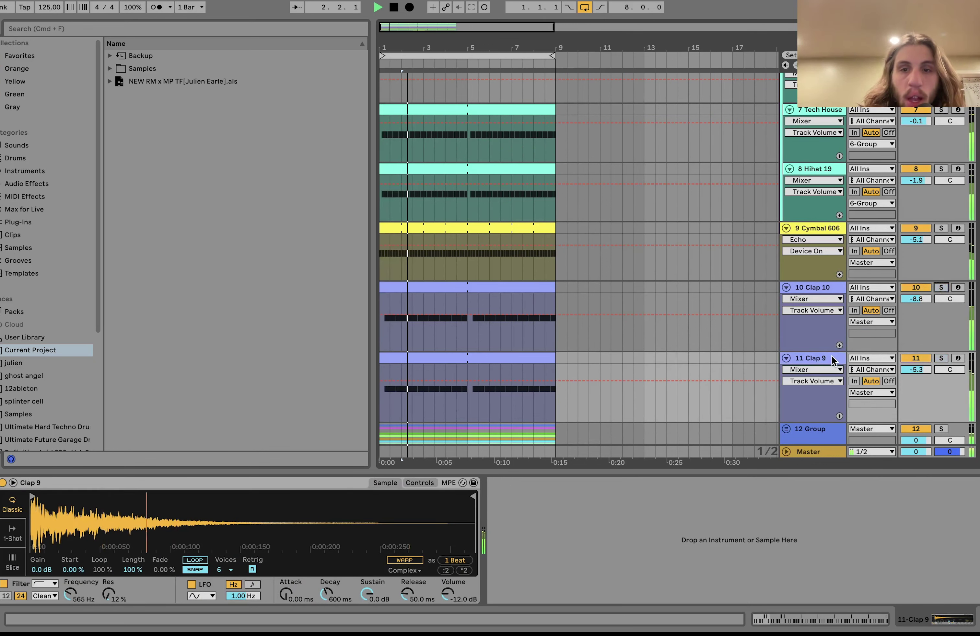
- Unfold the 12 Group to show its percussion tracks, solo the group, and play it
scroll(832, 356, down, 3)
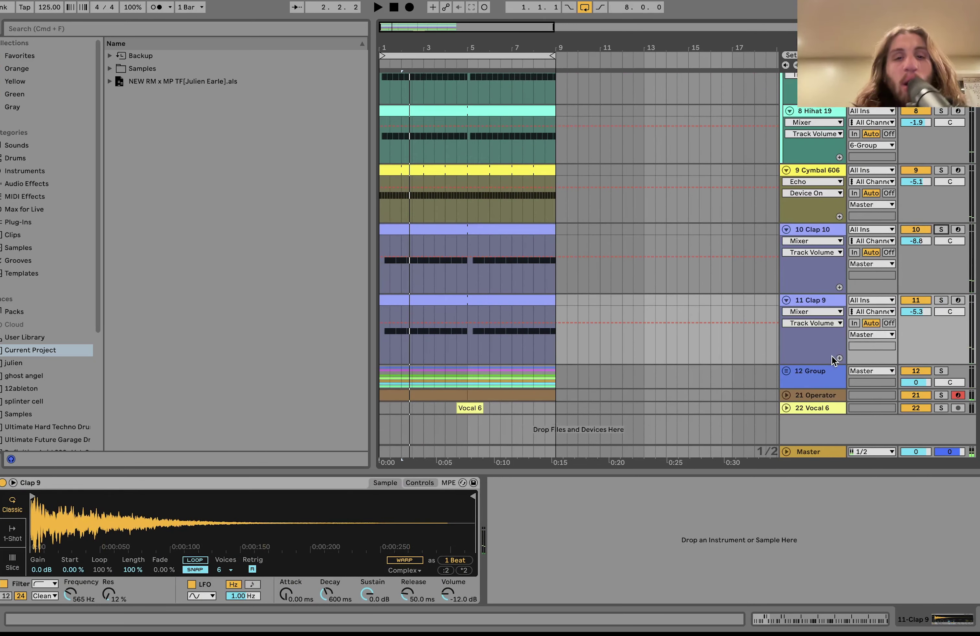
click(787, 371)
scroll(868, 289, down, 10)
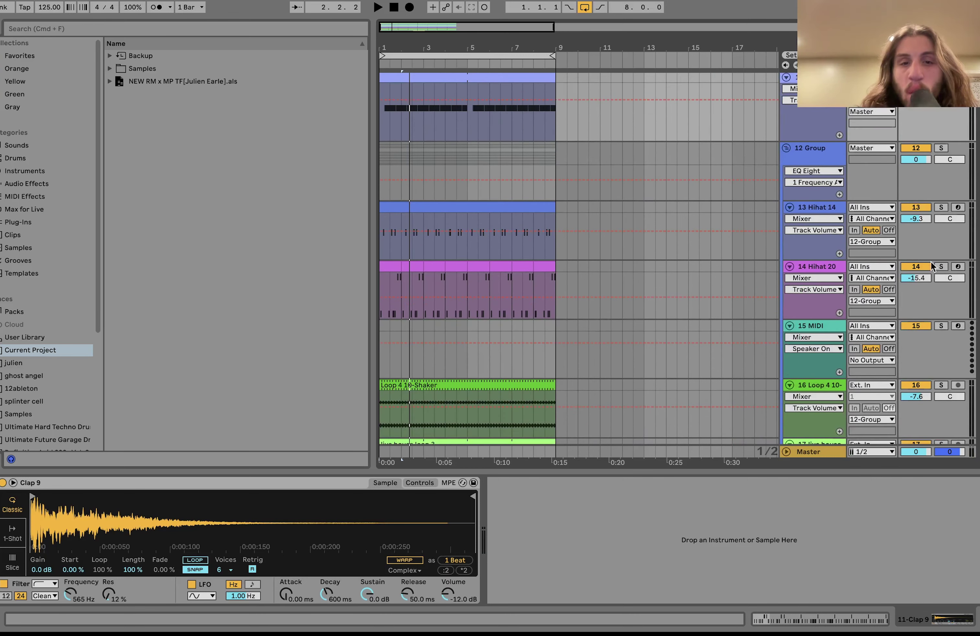
click(942, 149)
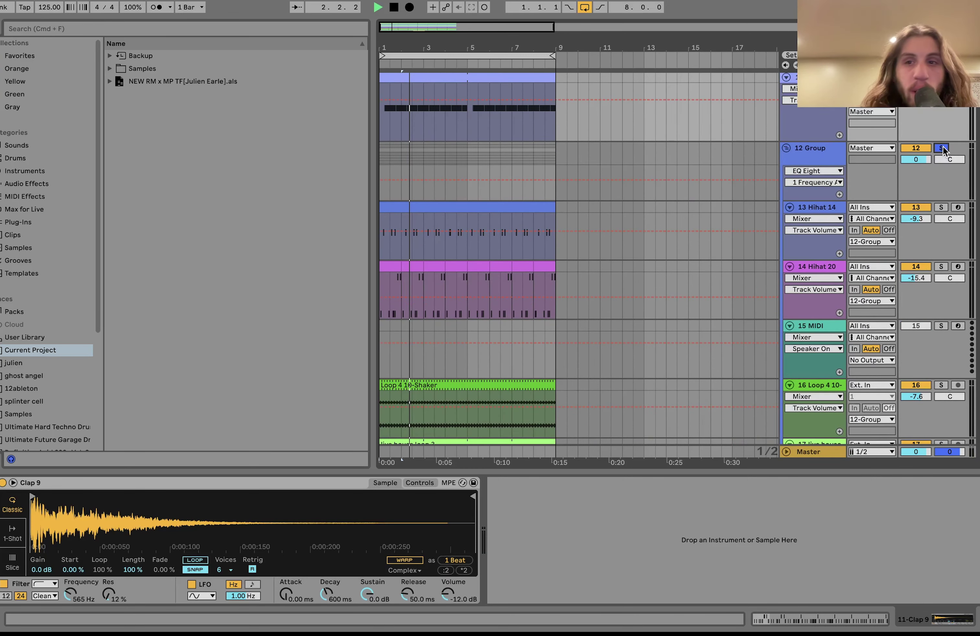
key(space)
- Delete the empty 15 MIDI track from the 12 Group
scroll(909, 157, down, 7)
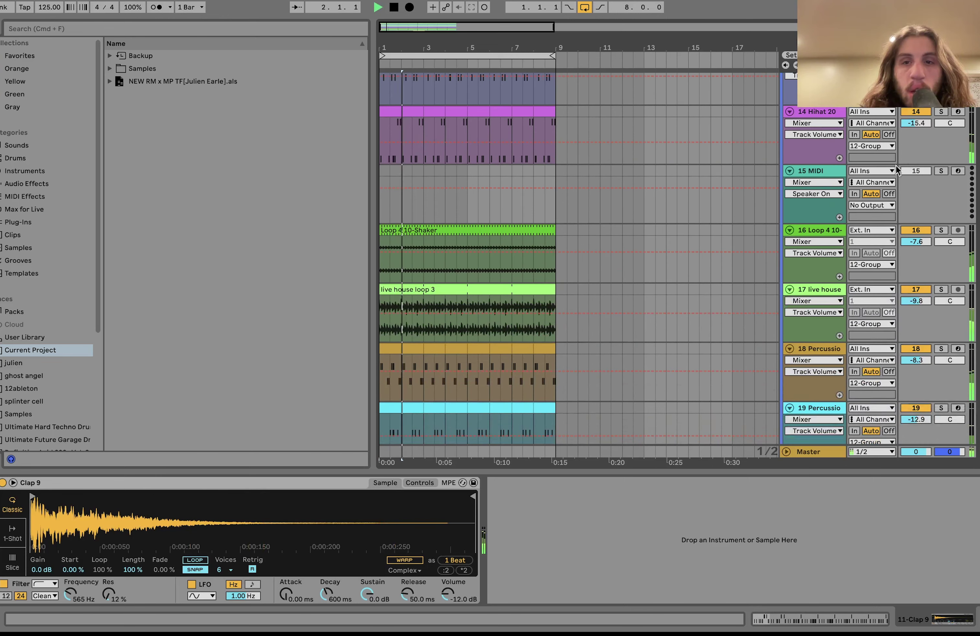
click(837, 171)
key(Delete)
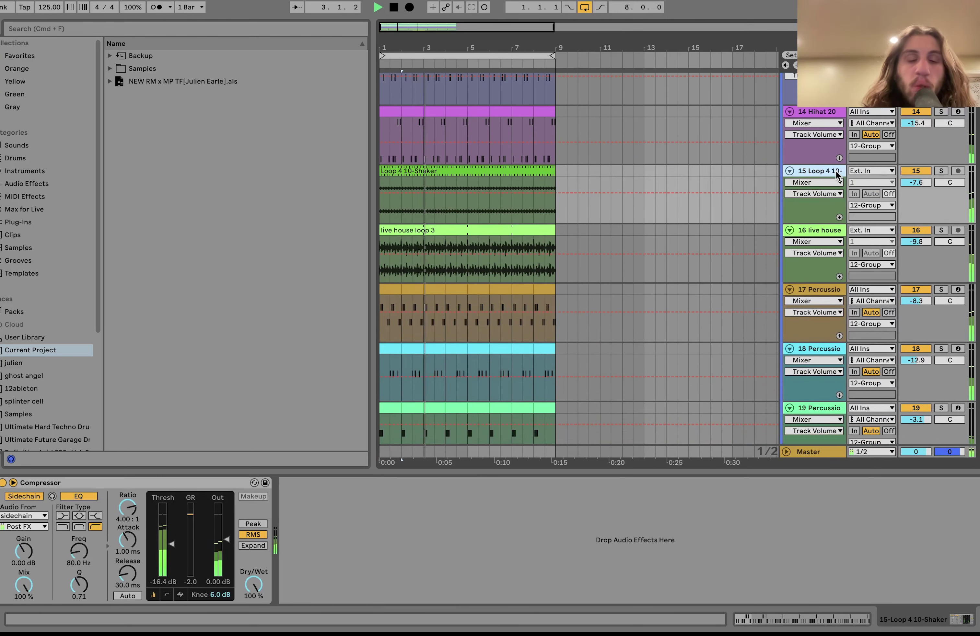
- Show the EQ Eight low-cut curve on the 12 Group
scroll(835, 170, up, 6)
scroll(836, 171, up, 5)
click(813, 266)
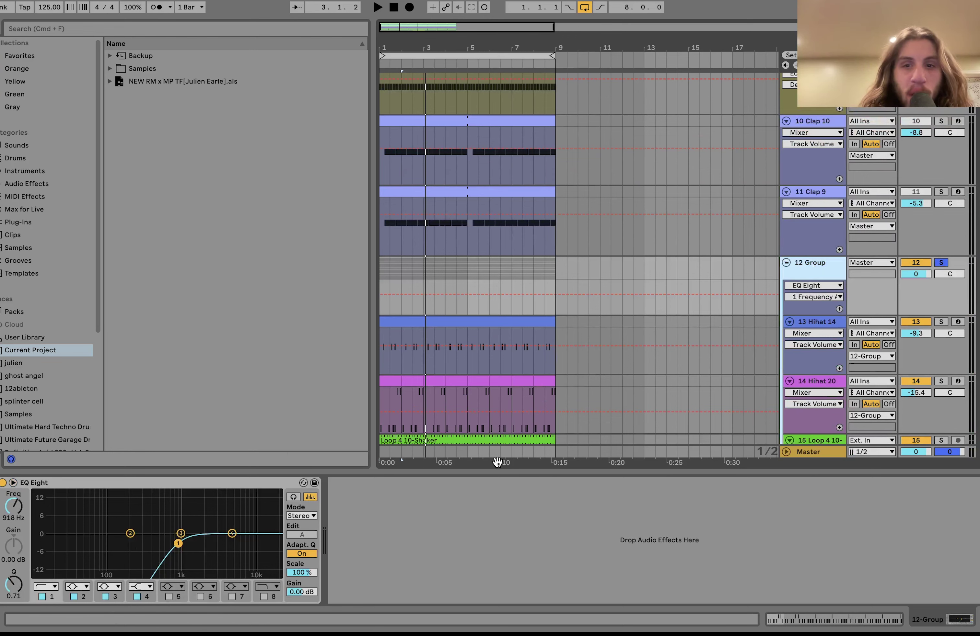
- Solo and play the 13 Hihat 14 and 14 Hihat 20 tracks, and show the Hihat 20 sampler
scroll(622, 357, down, 4)
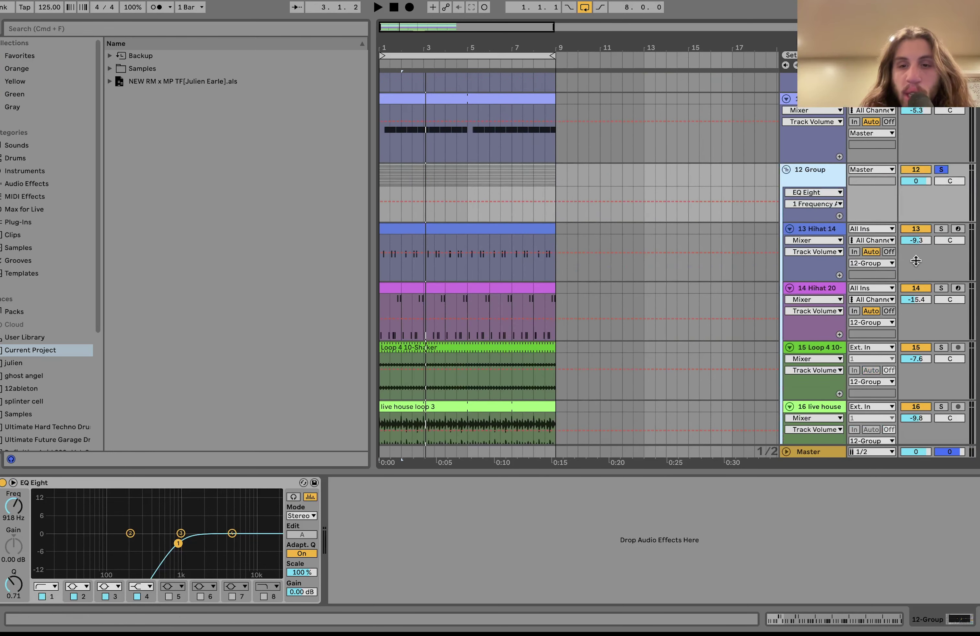
click(943, 228)
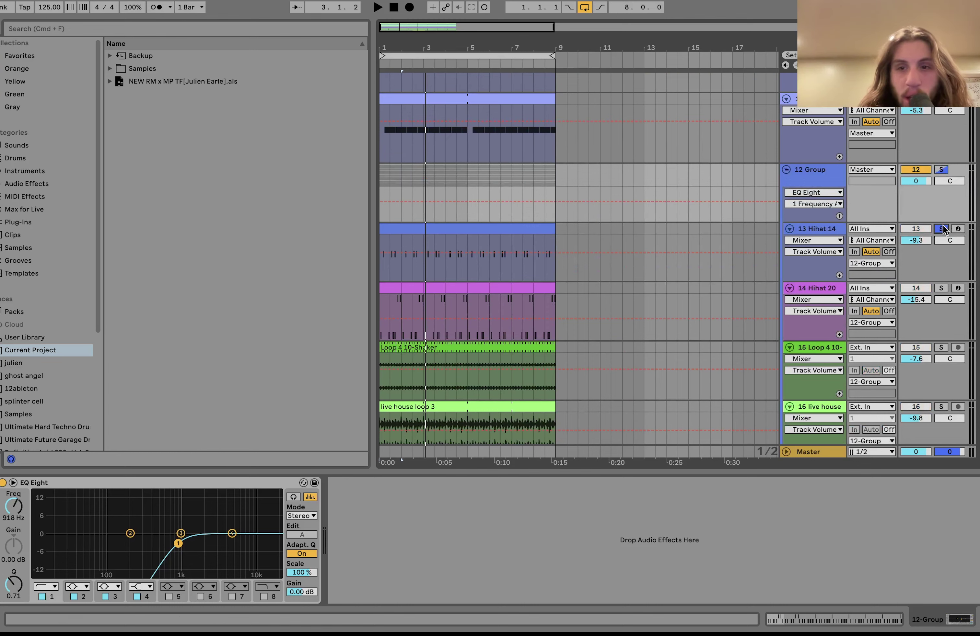
click(941, 288)
key(space)
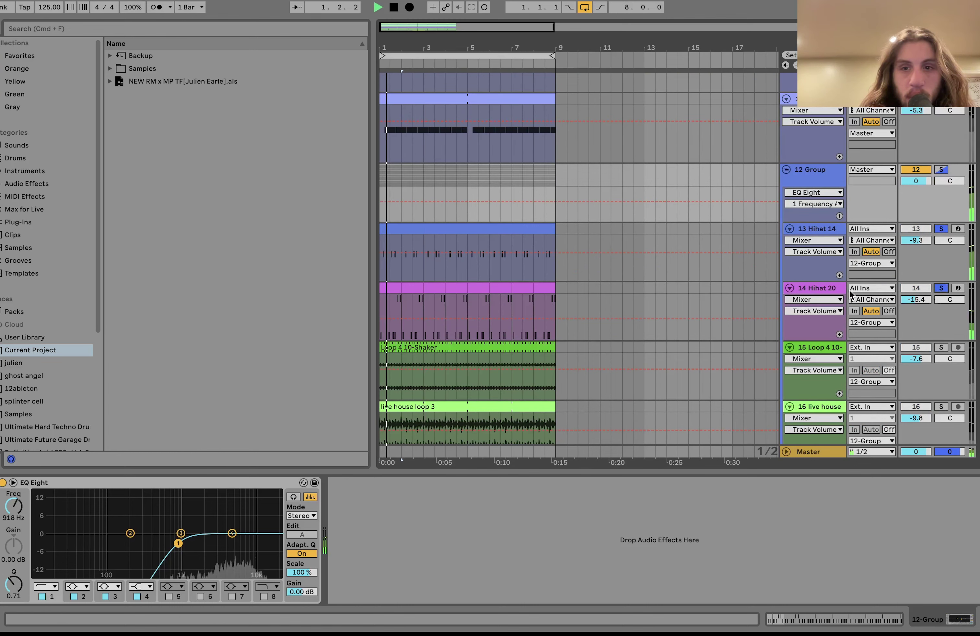
click(820, 290)
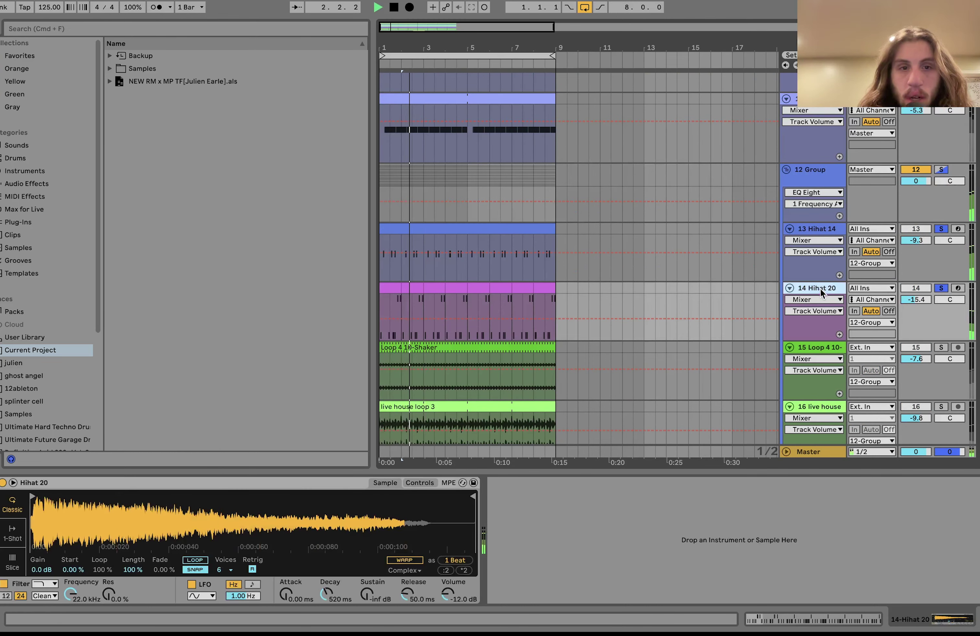
key(space)
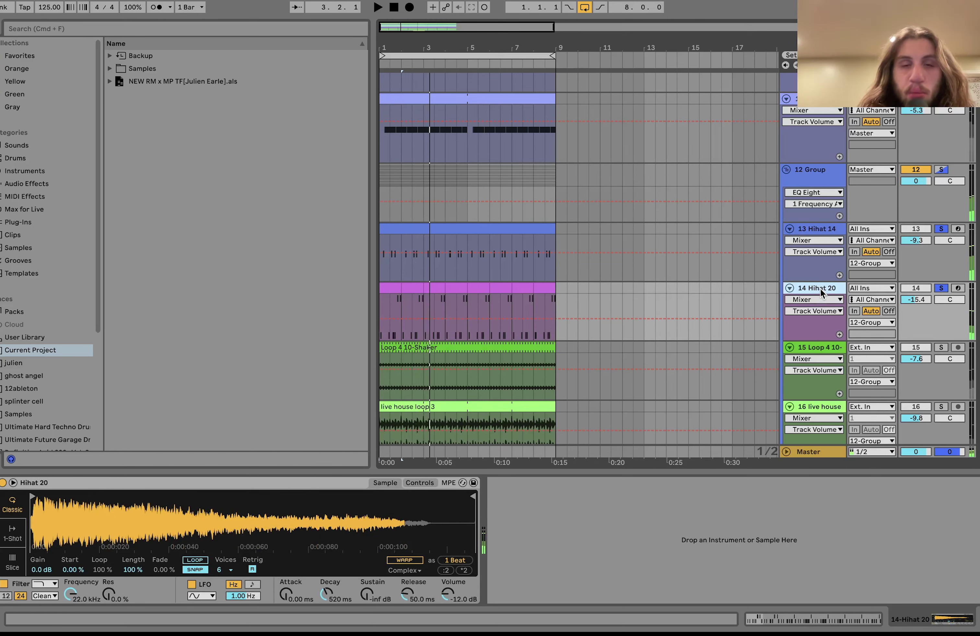
- Solo and play the 15 Loop 4 10-Shaker track, and show its sidechain Compressor
scroll(873, 334, down, 5)
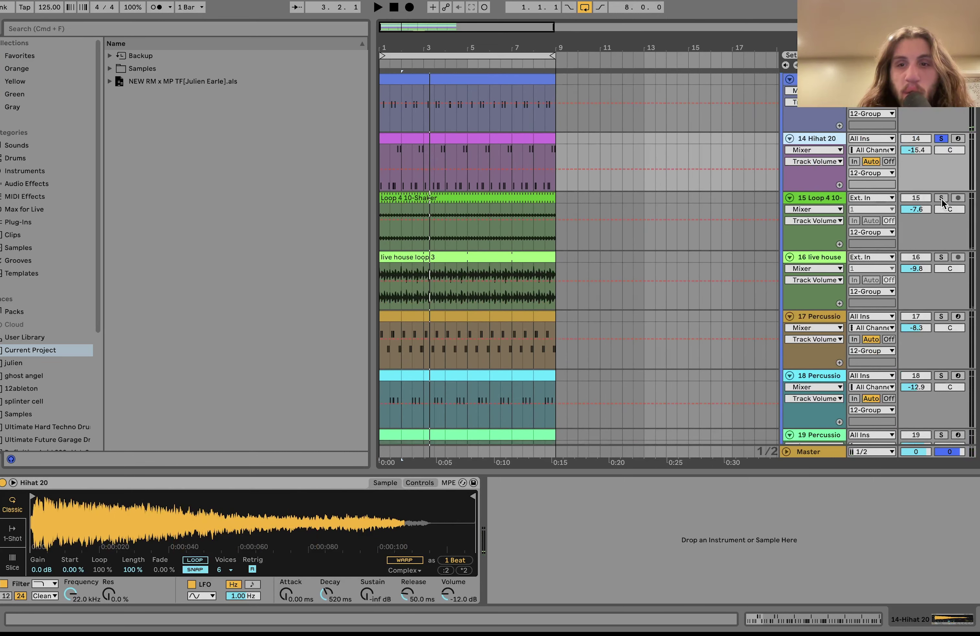
click(940, 198)
key(space)
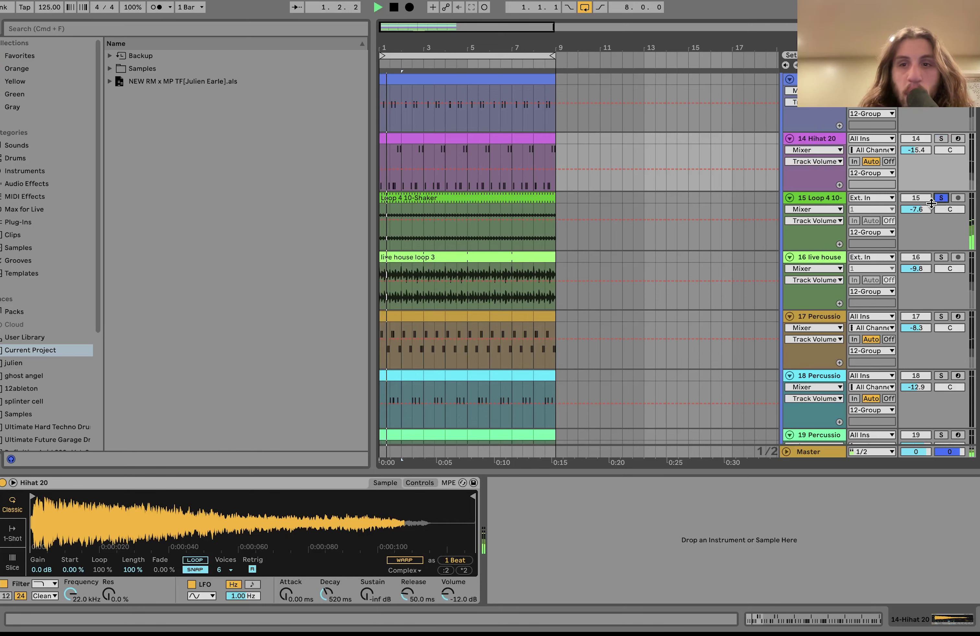
click(864, 191)
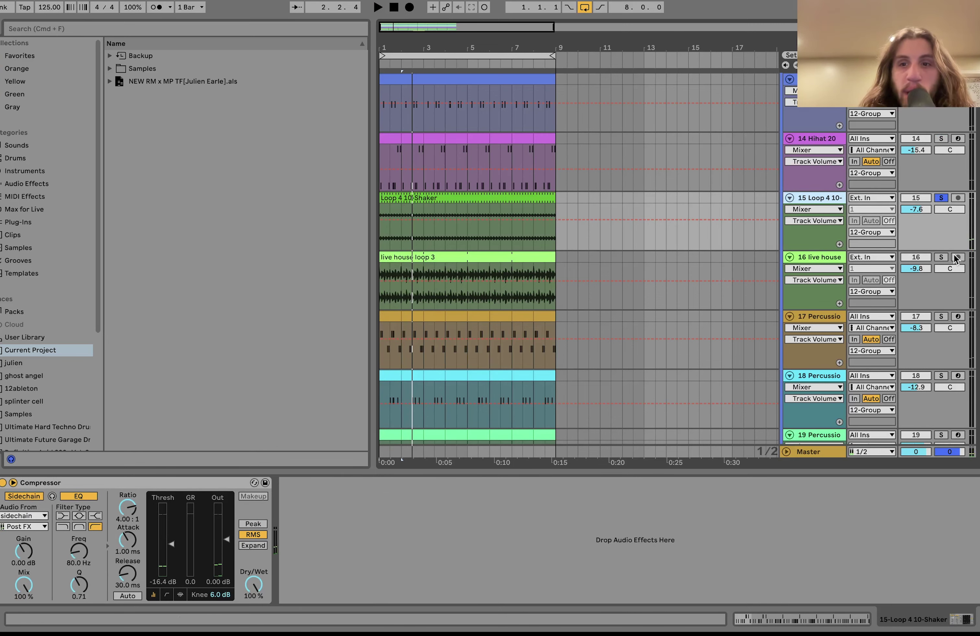
- Solo the 16 live house loop track, show its sidechain Compressor, and play the loop repeatedly
click(941, 257)
key(space)
click(815, 257)
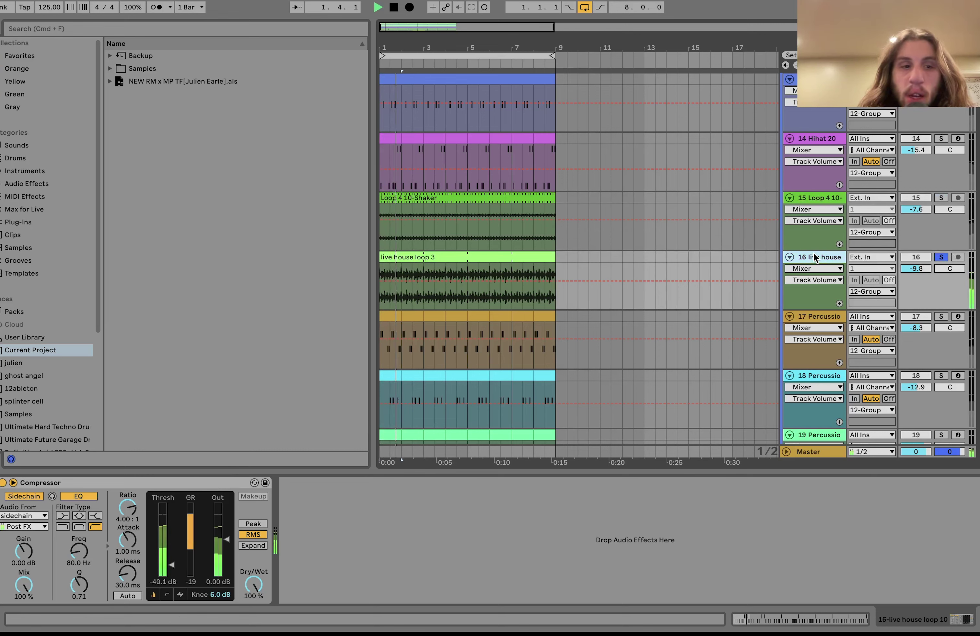
key(space)
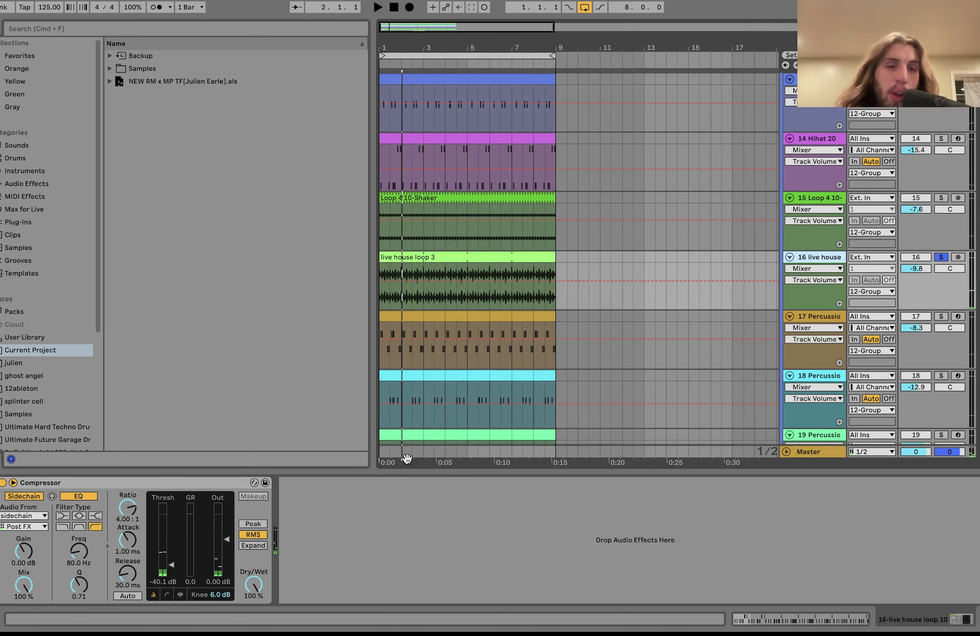
click(401, 372)
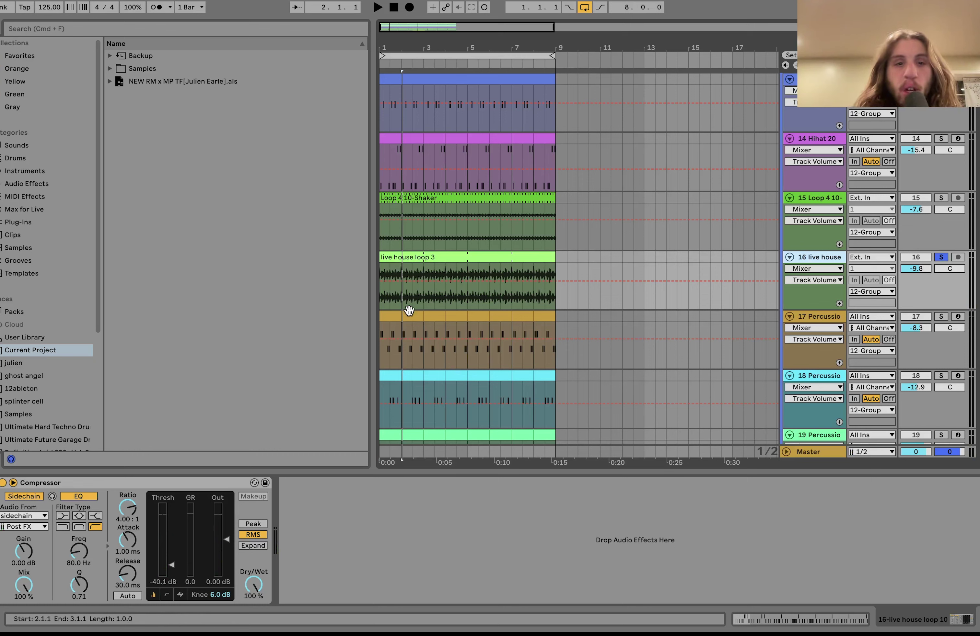
key(space)
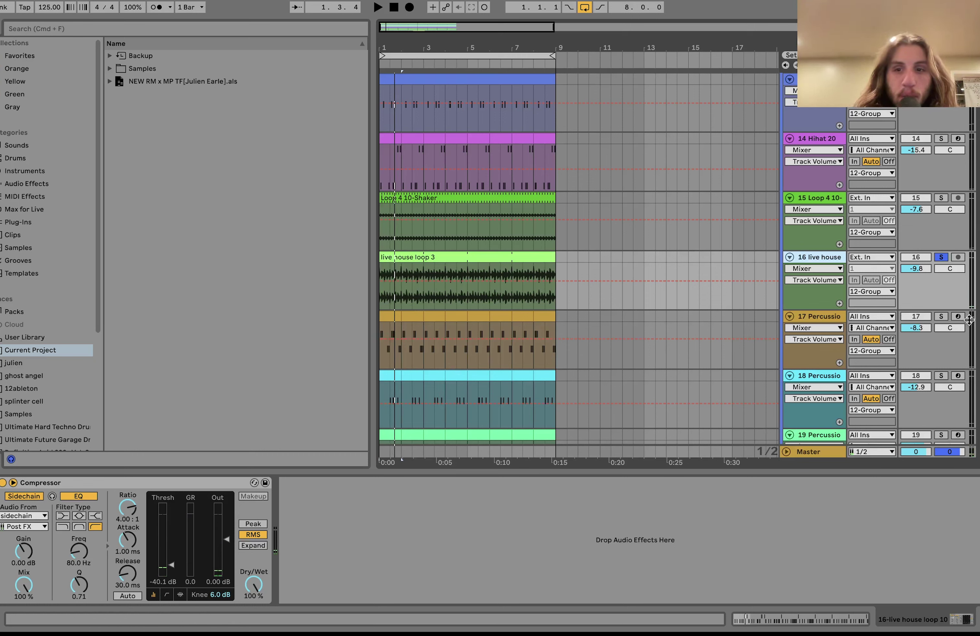
- Show the Percussion 15 sampler on track 17, play the track soloed, and unsolo it to hear the full loop
click(836, 318)
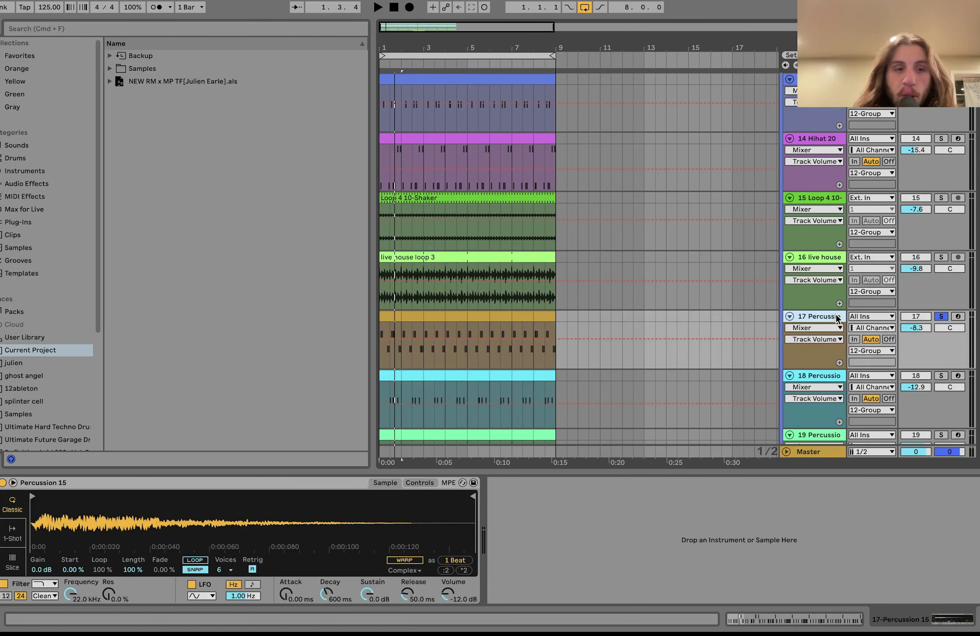
key(space)
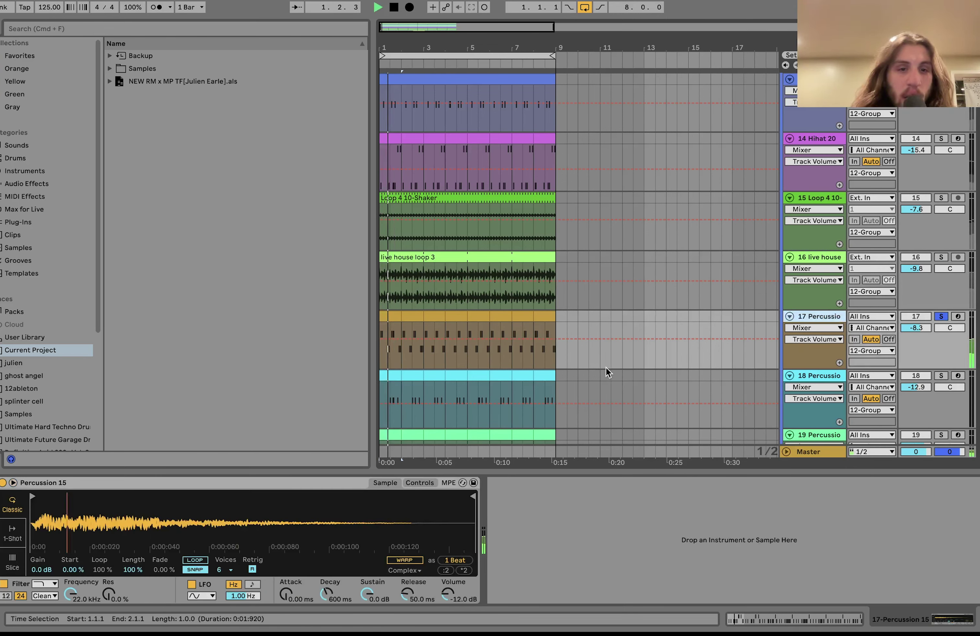
click(941, 316)
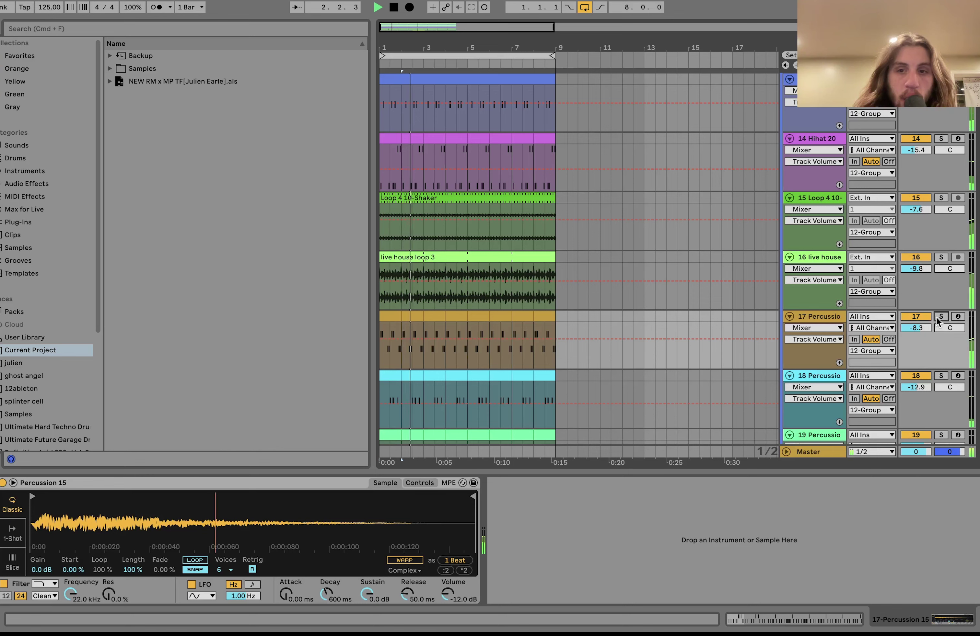
- Solo and play the percussion tracks 17 and 18 one after the other
key(space)
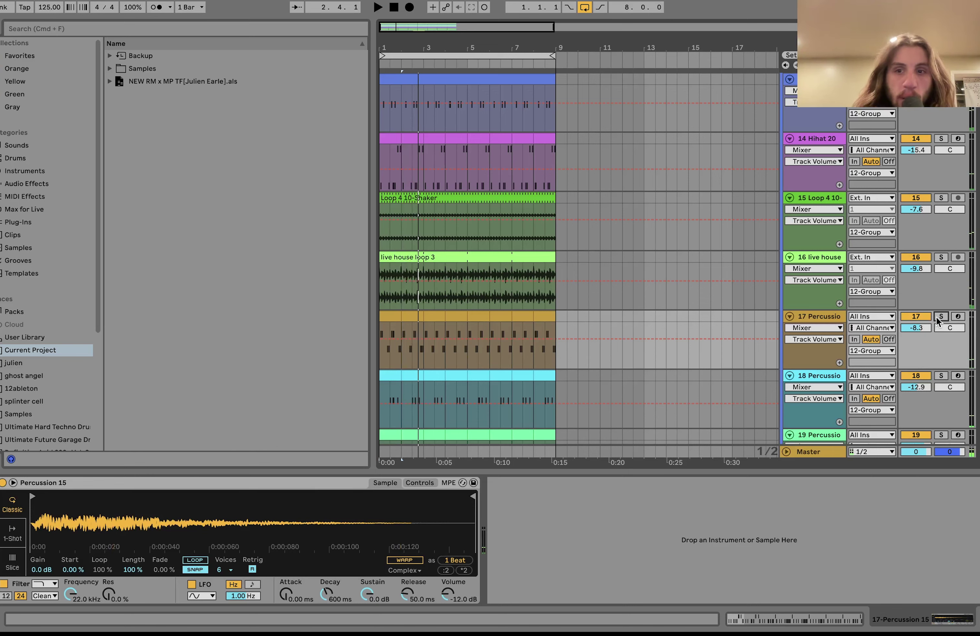
click(939, 318)
key(space)
scroll(895, 369, down, 3)
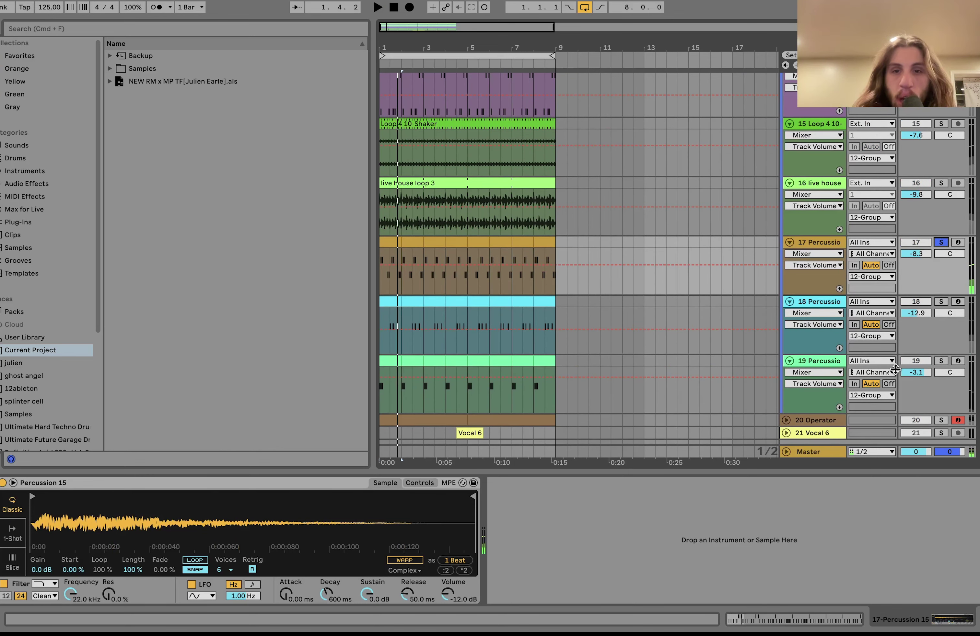
click(941, 302)
key(space)
- Play the soloed percussion track 19 repeatedly from the start of the loop
scroll(938, 304, down, 1)
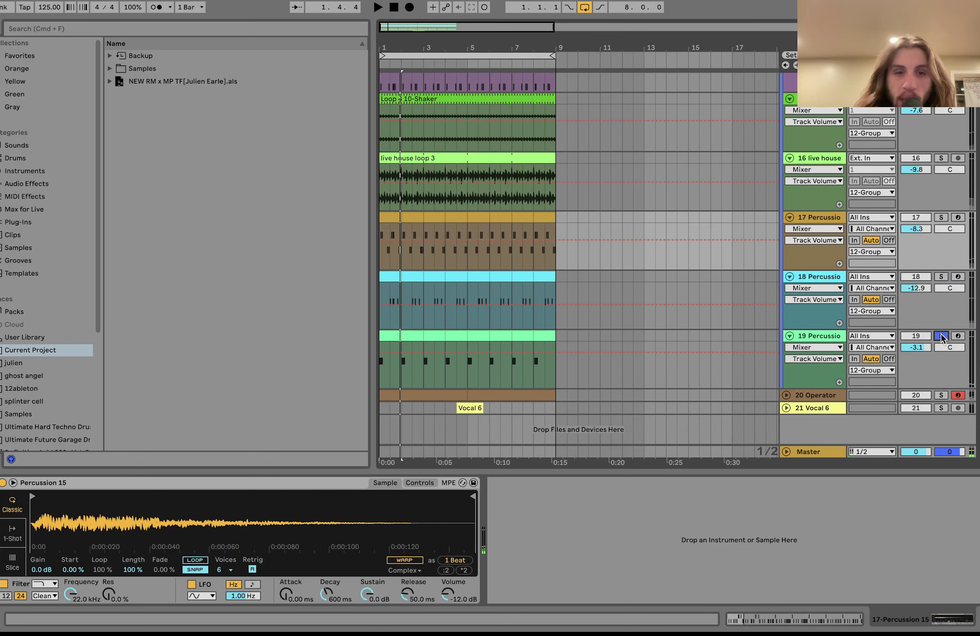
key(space)
key(space)
key(space)
key(space)
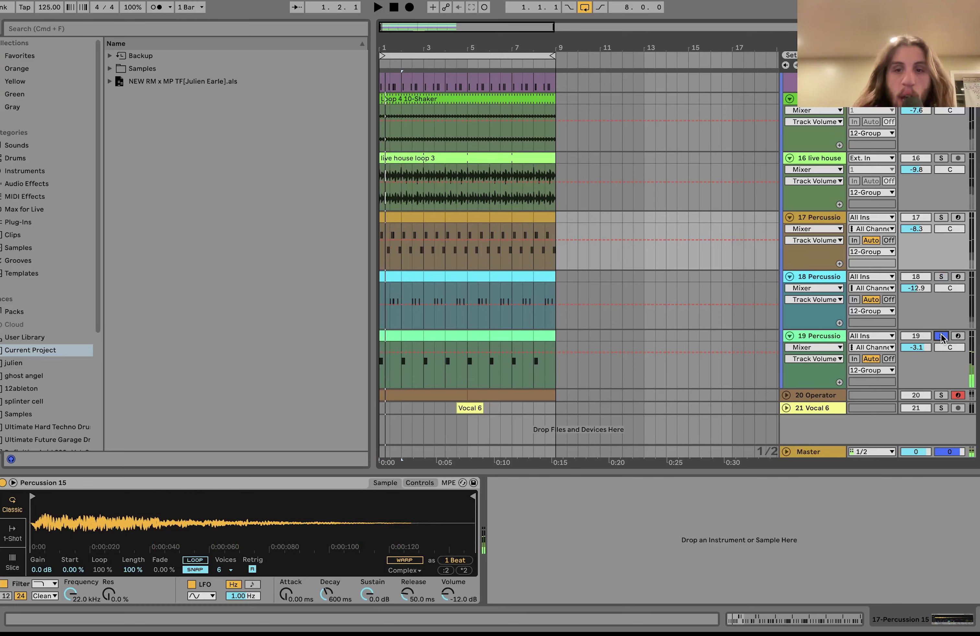
- Solo the 12 Group, show its EQ Eight, fold the group, and play it from bar 1
scroll(941, 326, up, 10)
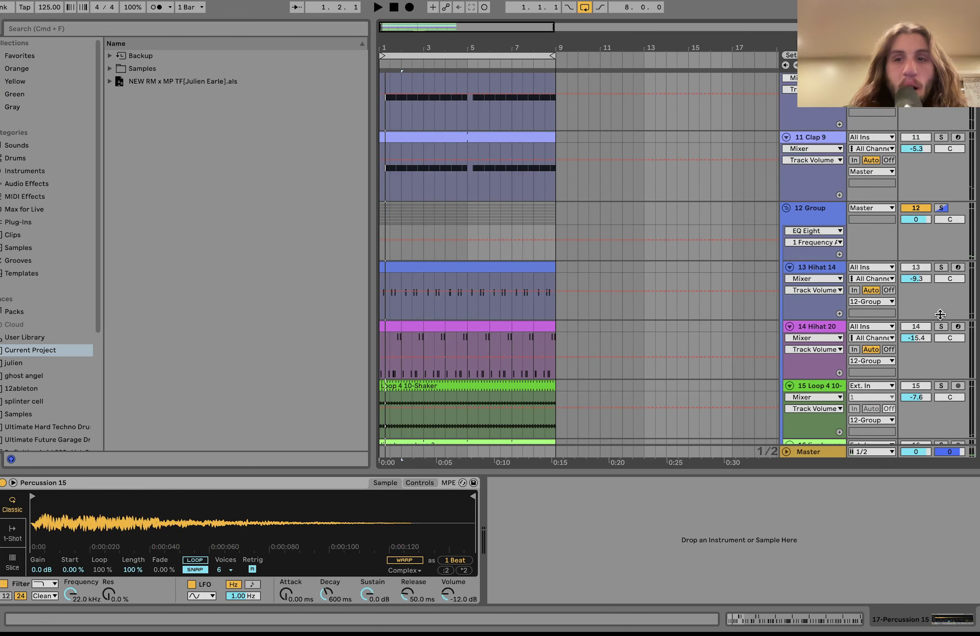
click(942, 209)
click(819, 205)
key(space)
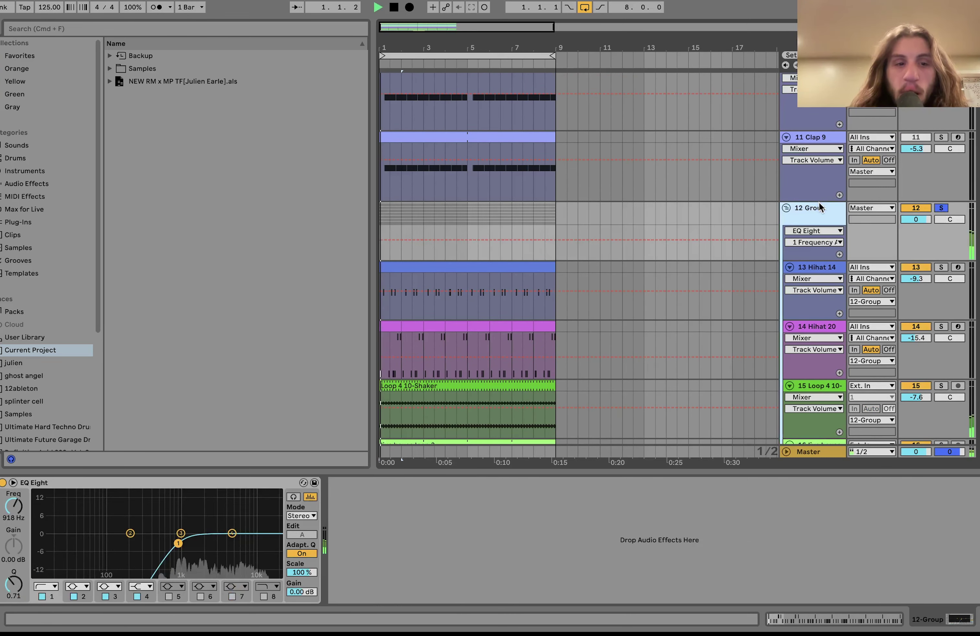
click(787, 207)
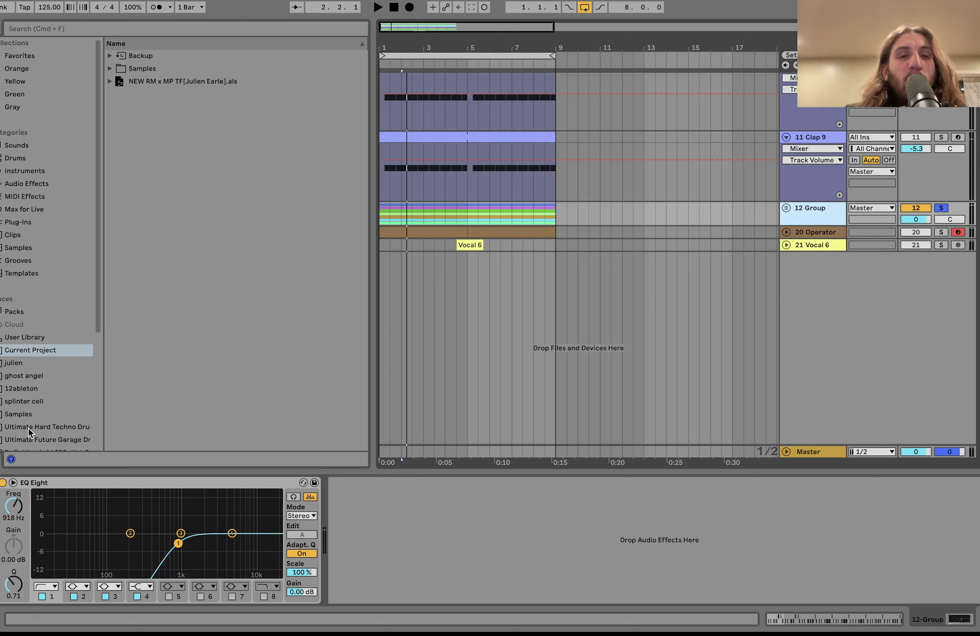
click(380, 218)
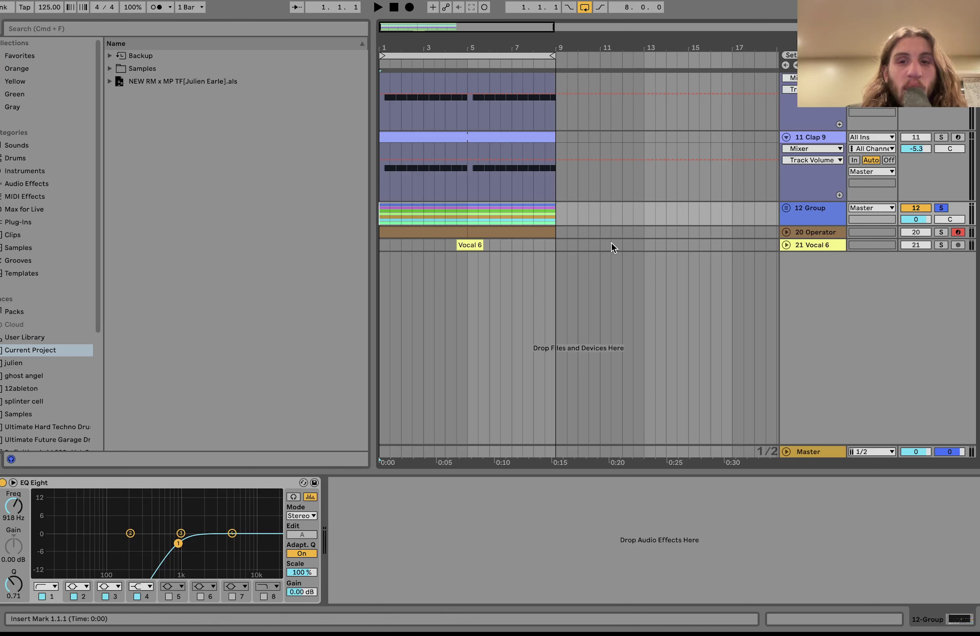
key(space)
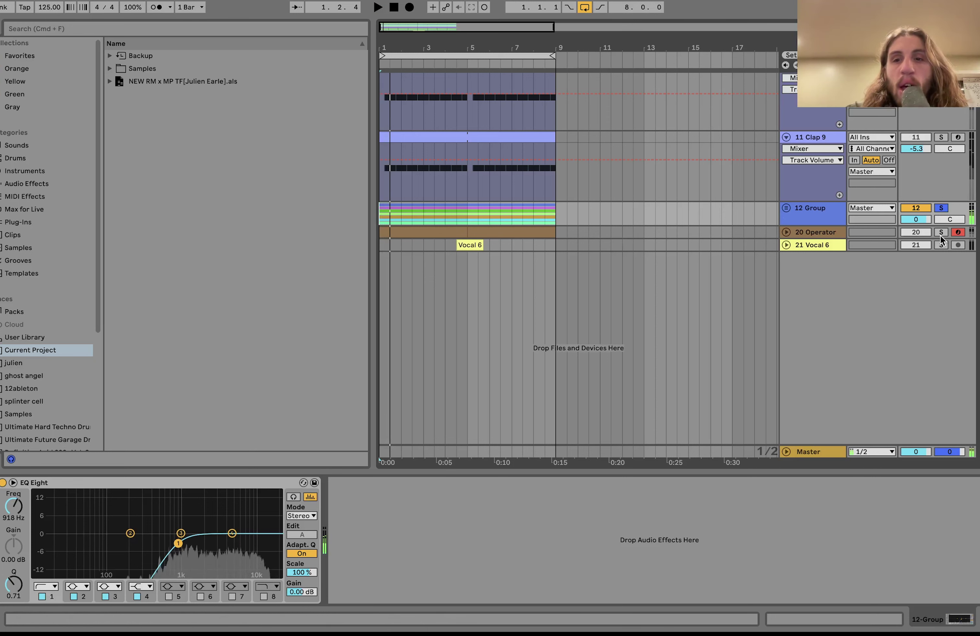
- Solo, unfold and play the 20 Operator track, and show its Filter Freq automation and the effects up to the sidechain Compressor
click(941, 232)
click(787, 233)
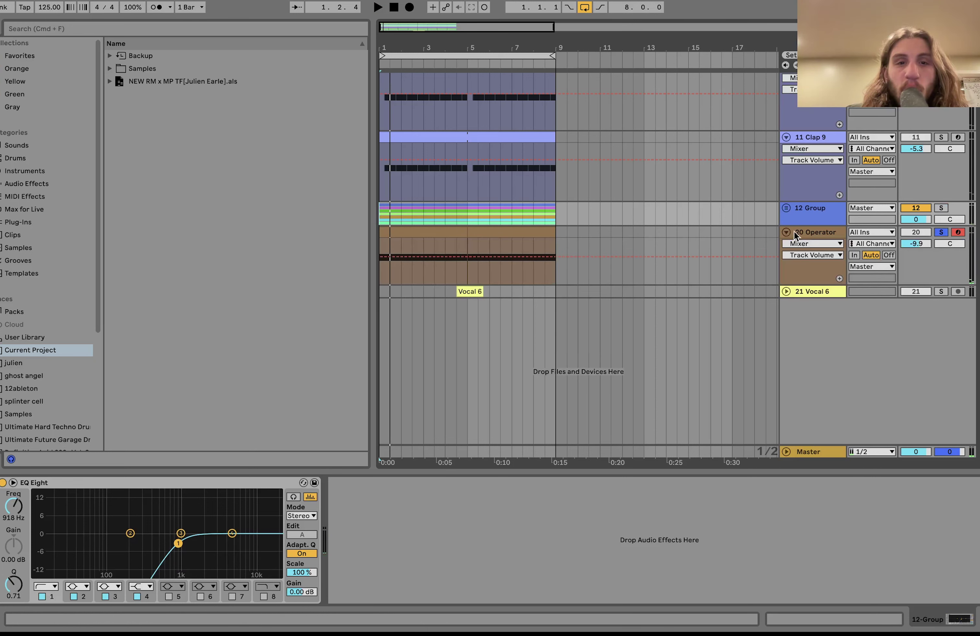
click(797, 232)
key(space)
key(space)
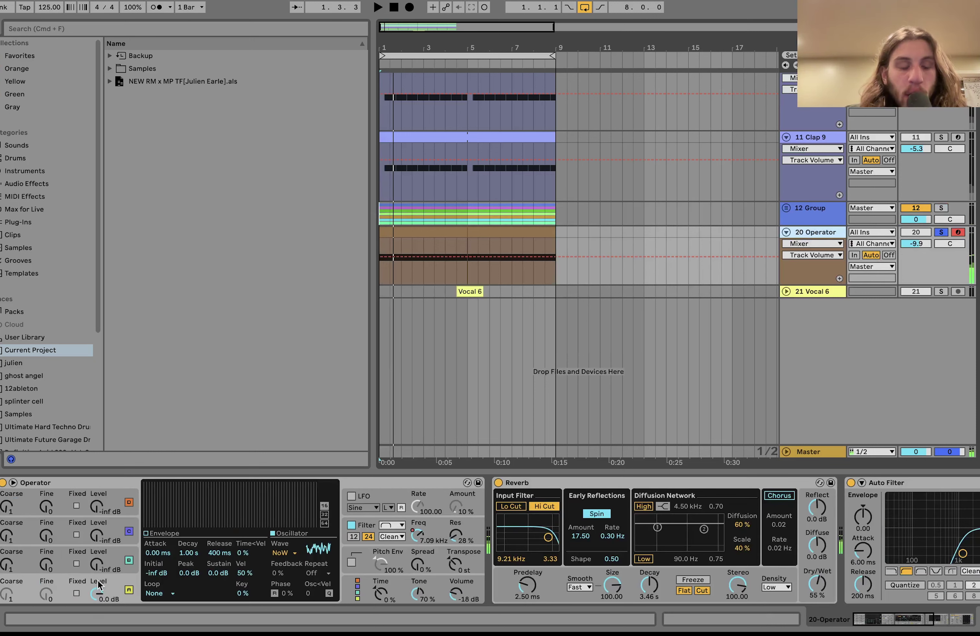
click(435, 528)
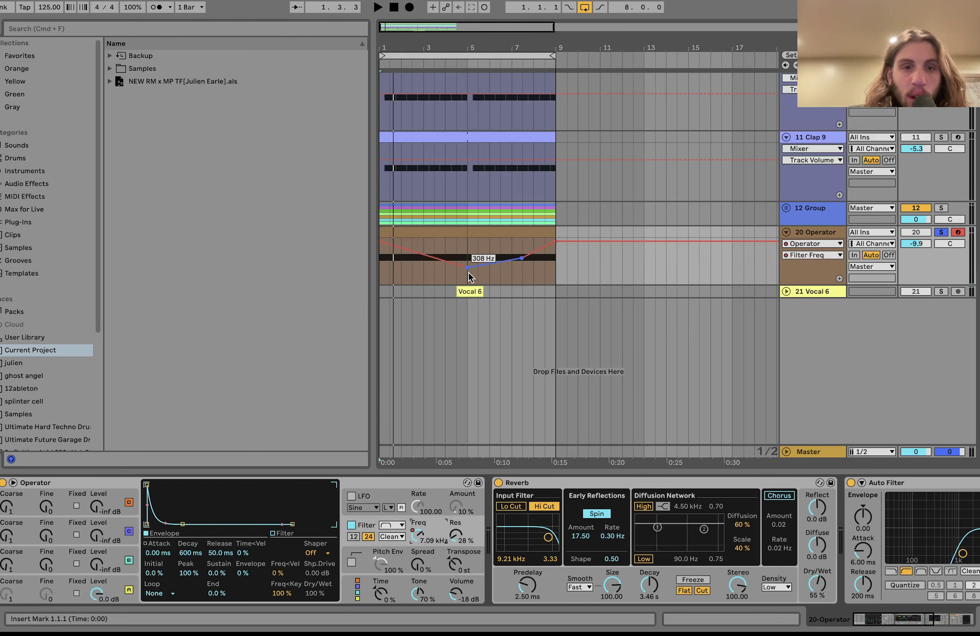
scroll(624, 508, right, 10)
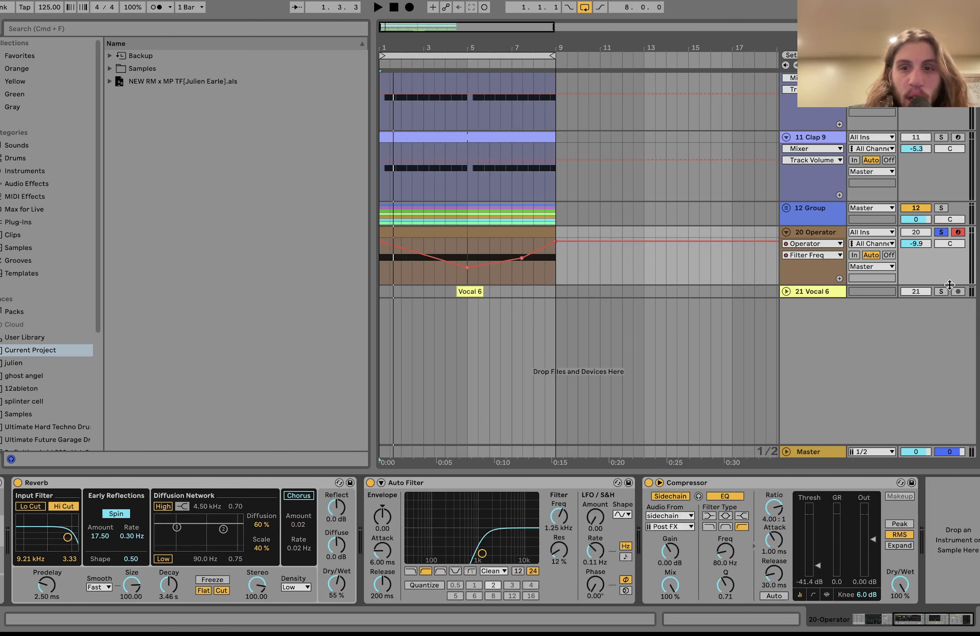
- Unfold the 21 Vocal 6 track, play it soloed from bar 4, and play the same passage with the full loop
click(941, 292)
click(786, 291)
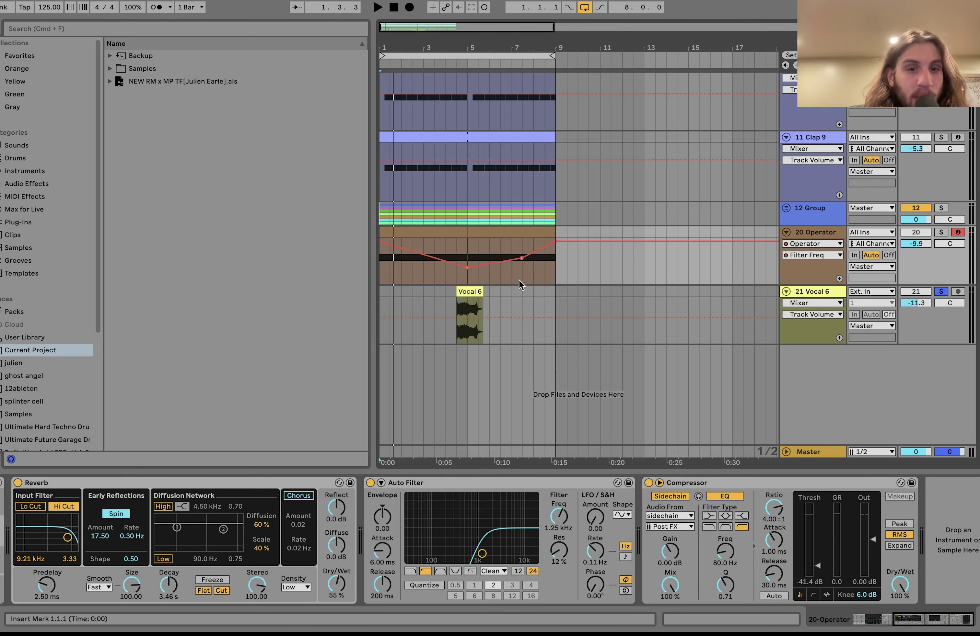
click(446, 290)
key(space)
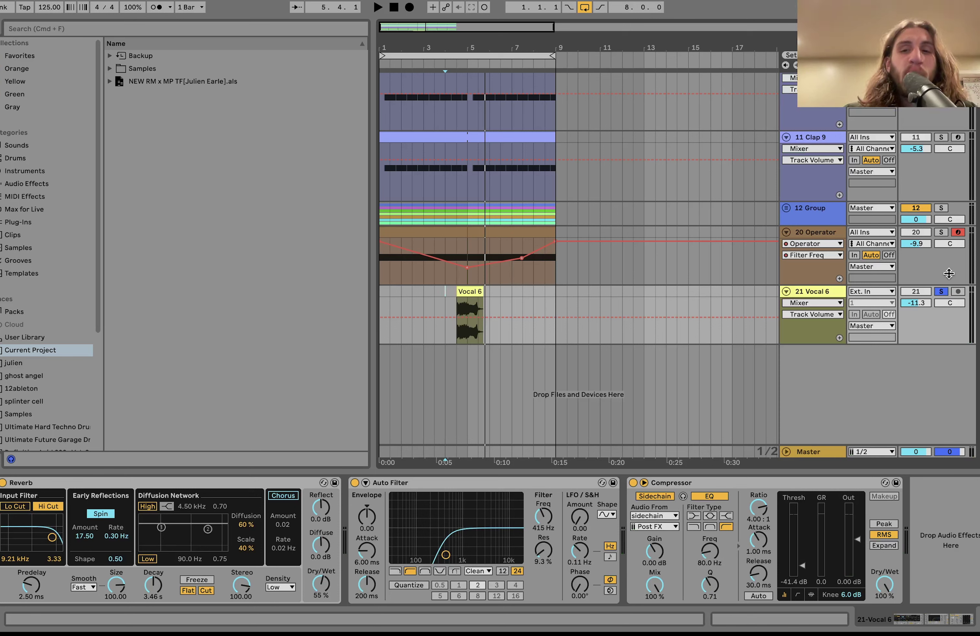
key(space)
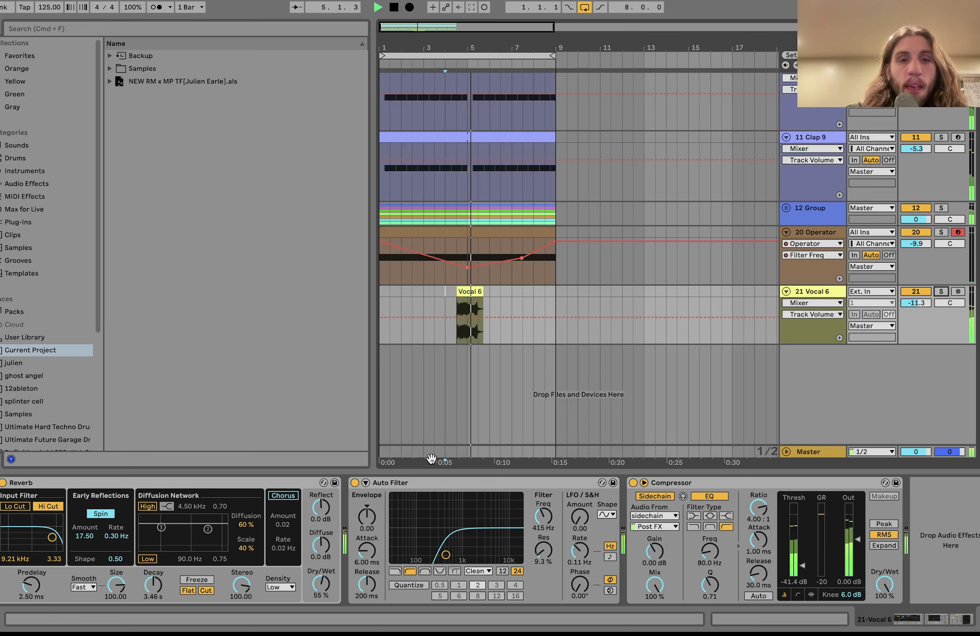
key(space)
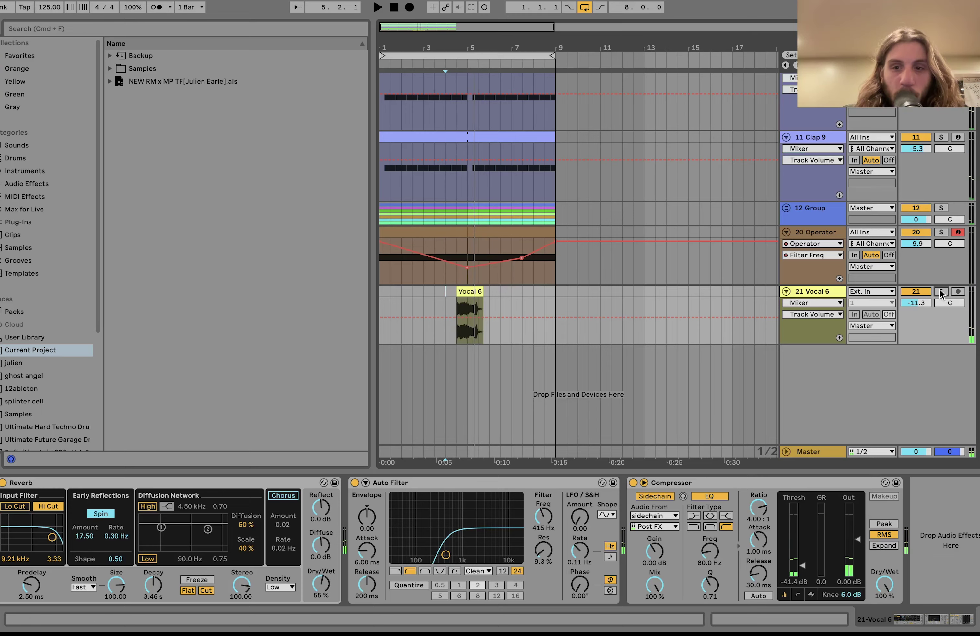
- Look back over the clap and hi-hat tracks, and show the devices of the 20 Operator and 21 Vocal 6 tracks
scroll(591, 182, up, 10)
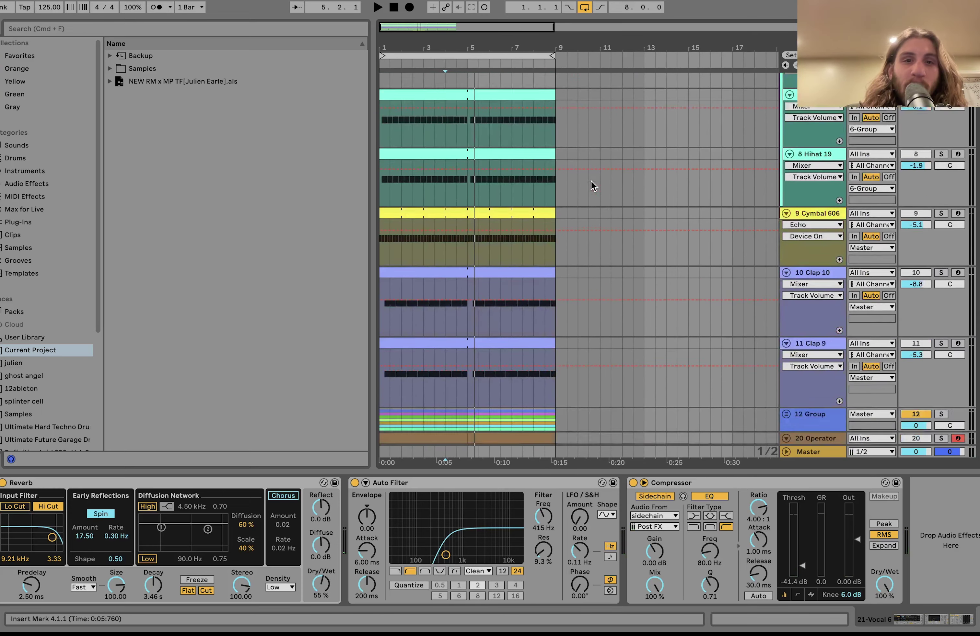
scroll(591, 185, down, 6)
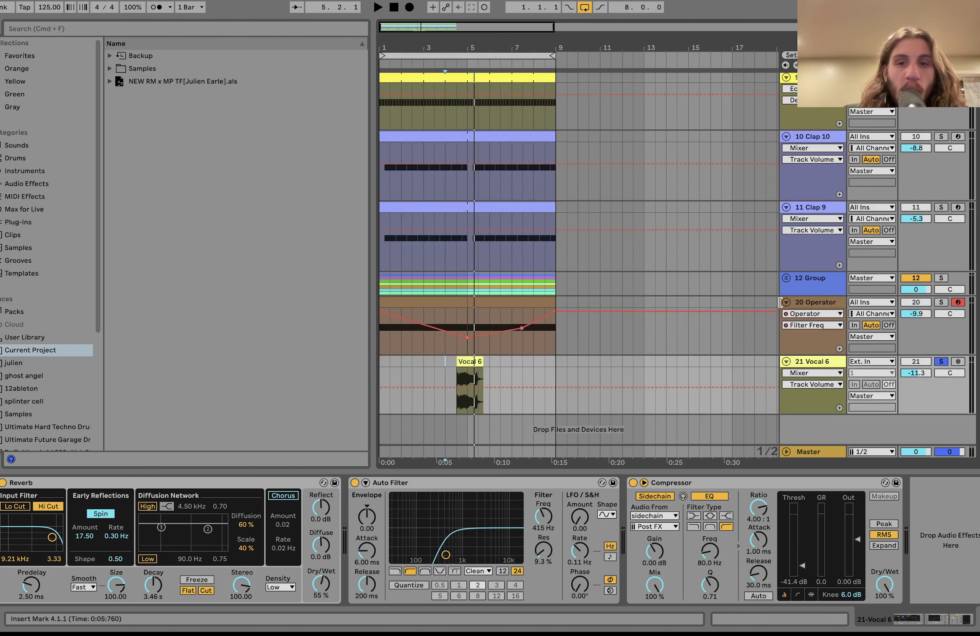
click(809, 304)
click(808, 362)
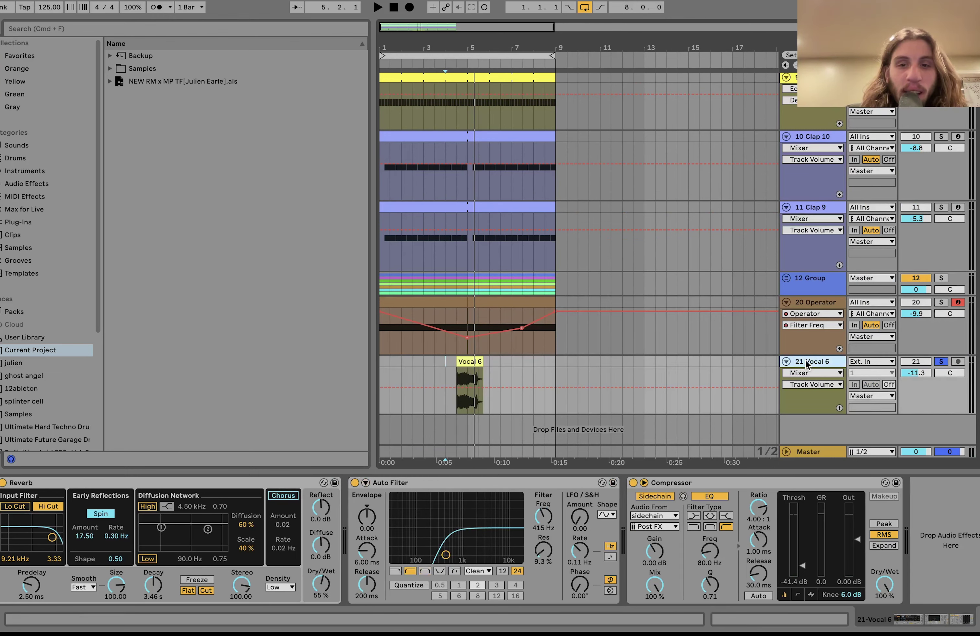